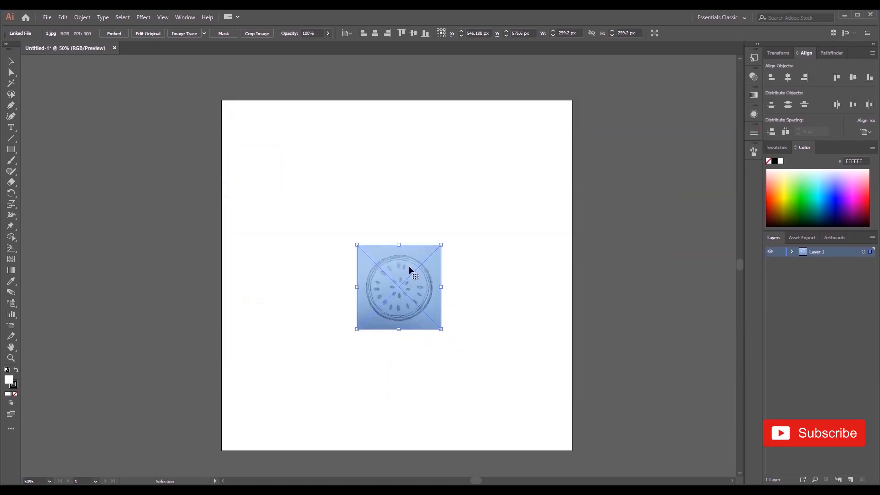
- Enlarge the placed sketch image proportionally to about 1092 px square so it covers the artboard
left_click_drag(442, 329, 573, 454)
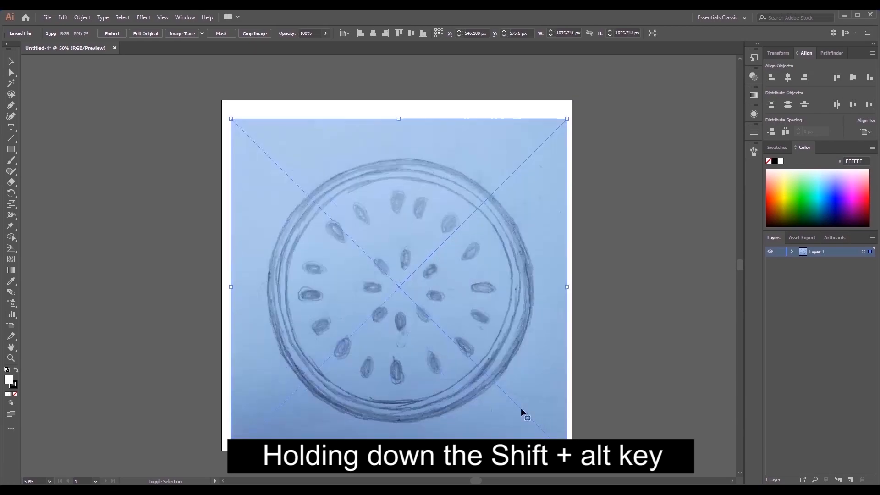
left_click_drag(503, 383, 502, 373)
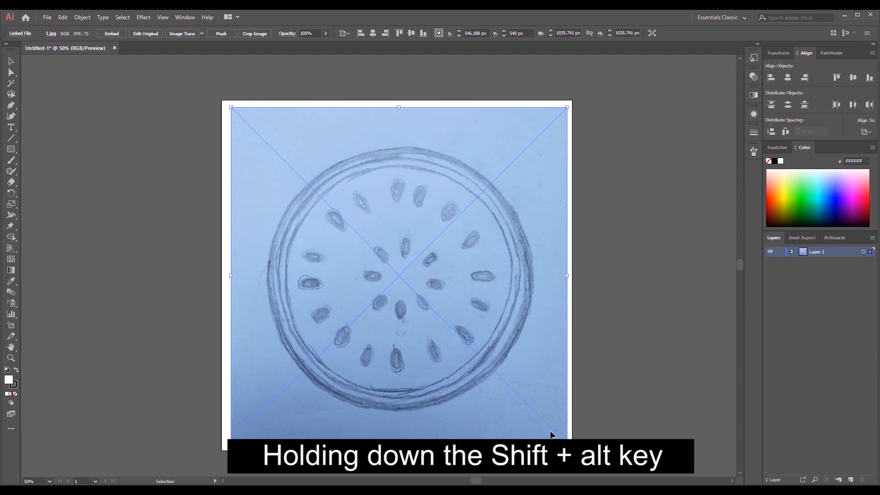
left_click_drag(567, 444, 576, 453)
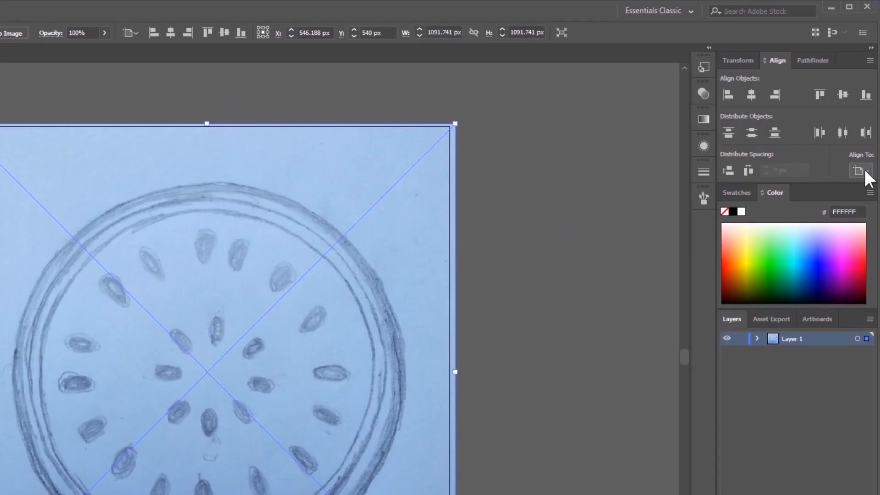
- Centre the sketch image horizontally and vertically on the artboard using Align to Artboard
left_click(866, 132)
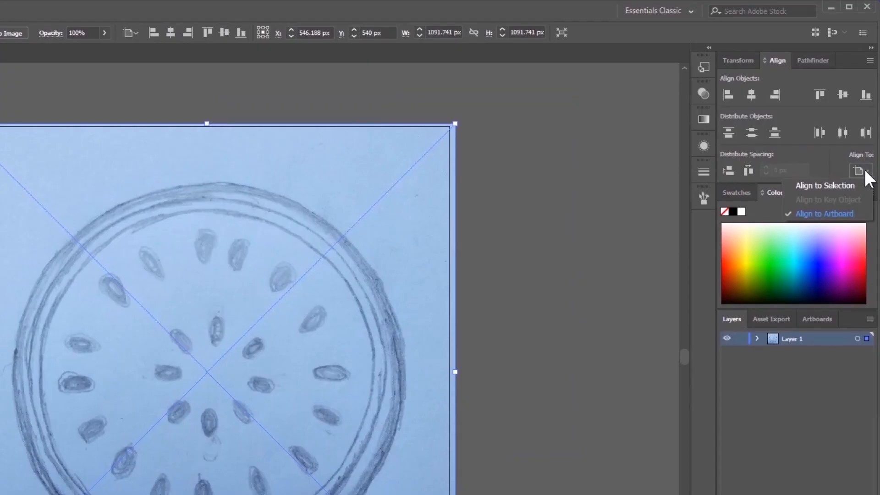
left_click(829, 213)
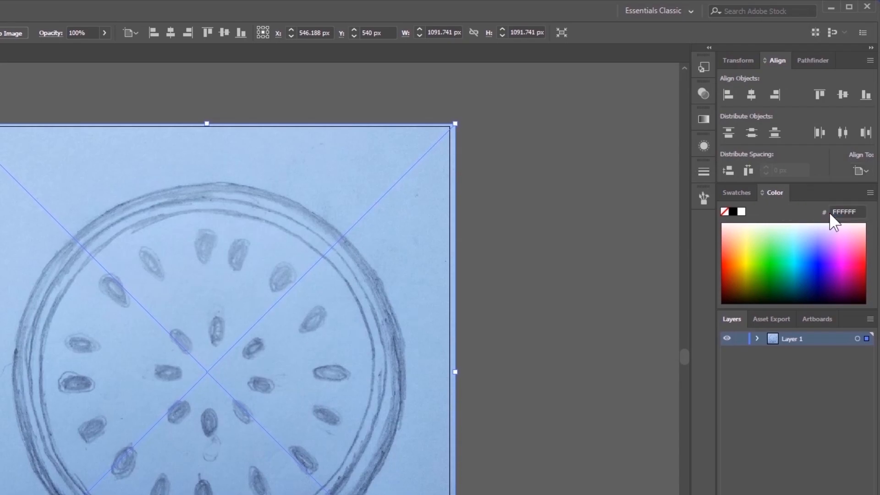
left_click(747, 94)
left_click(844, 94)
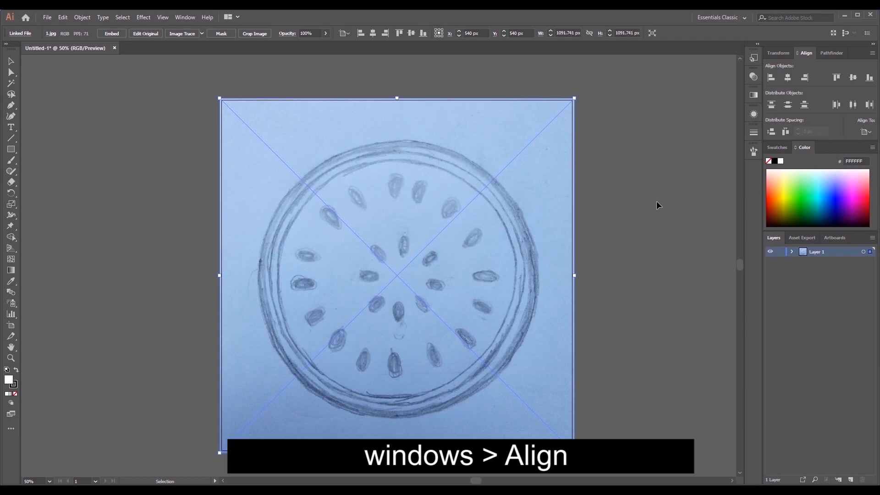
left_click(567, 269)
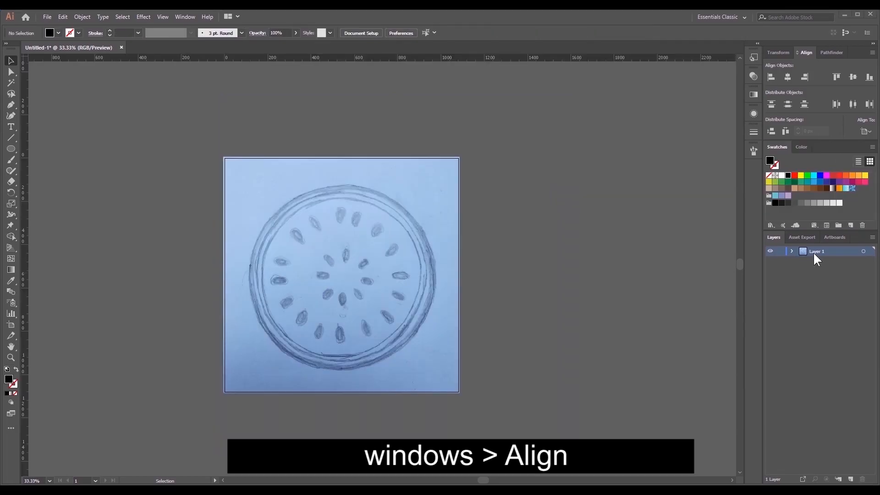
- Rename the sketch image's layer as "sketch layer" and lock it
double_click(814, 252)
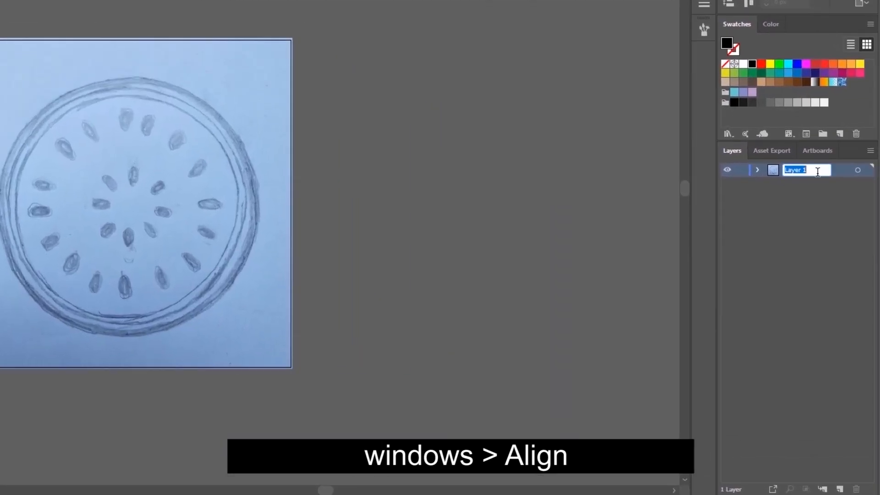
type("sketch layer")
key("Return")
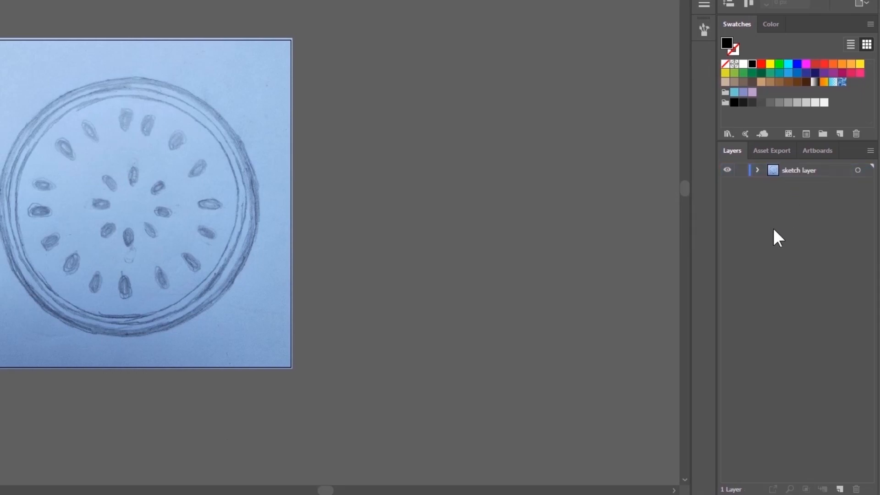
left_click(741, 171)
- Create a new layer above the sketch layer and name it "basecolor layer"
left_click(840, 489)
double_click(798, 170)
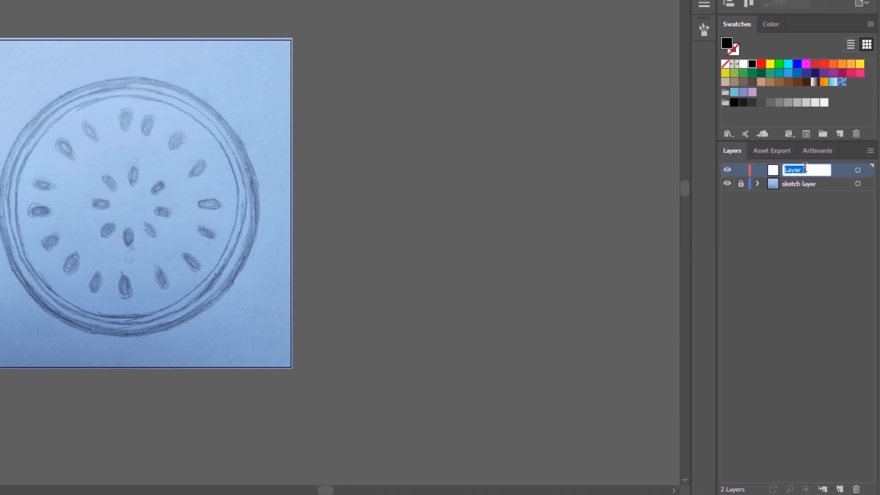
type("basecolor layer")
left_click(810, 217)
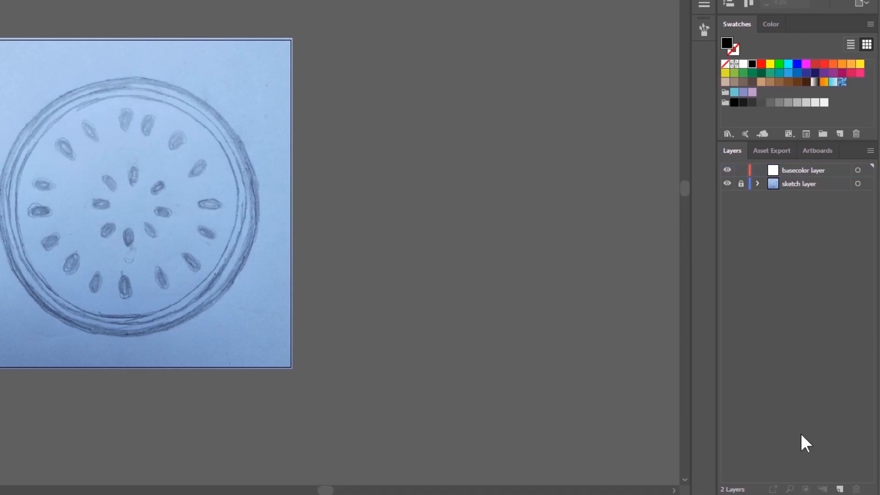
- Create another layer above the basecolor layer, name it "details layer", and lock it
left_click(840, 489)
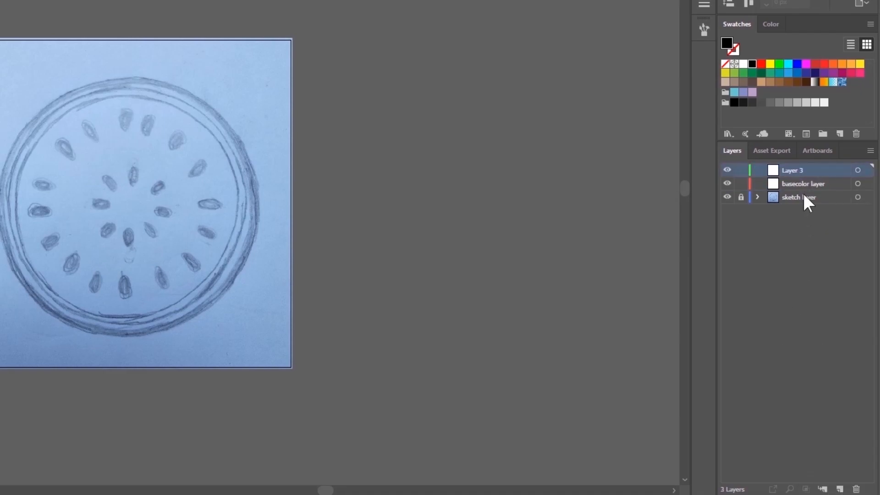
double_click(795, 169)
type("detai")
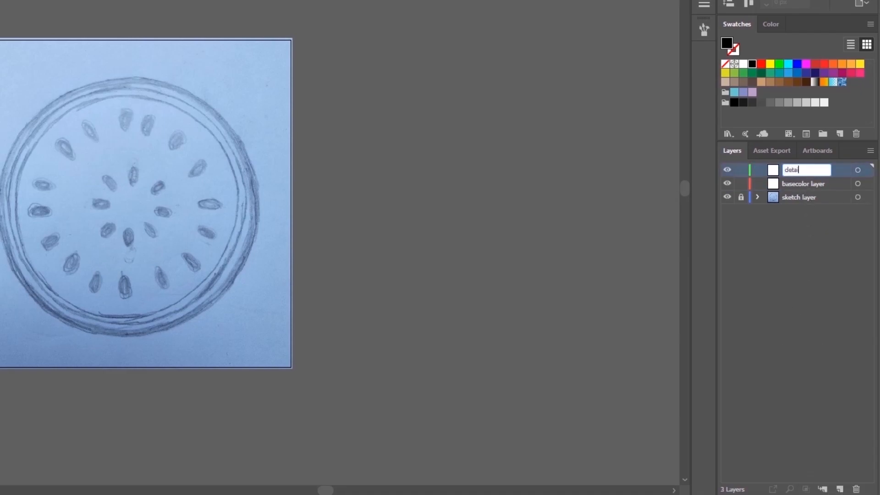
type("ls layer")
left_click(784, 245)
left_click(742, 172)
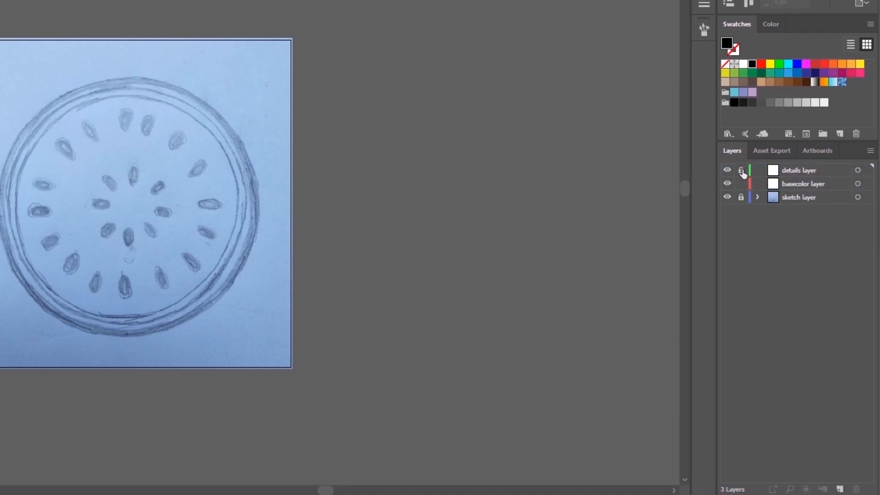
- Draw a circle about 856 px wide over the sketch's outer ring on the basecolor layer, with a black stroke and no fill
left_click(800, 183)
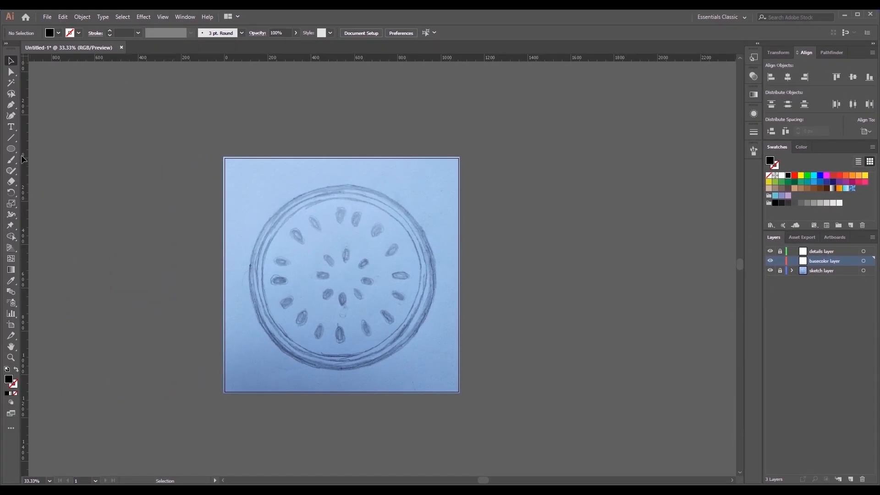
left_click(11, 148)
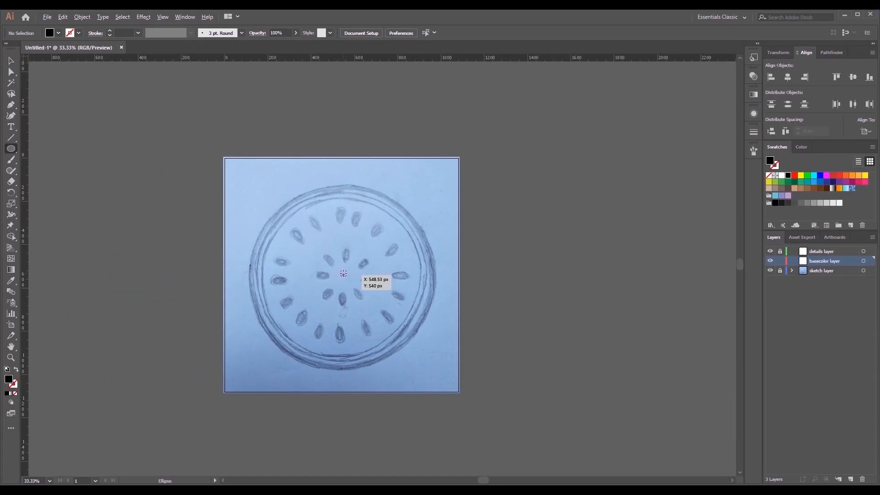
left_click_drag(343, 274, 436, 355)
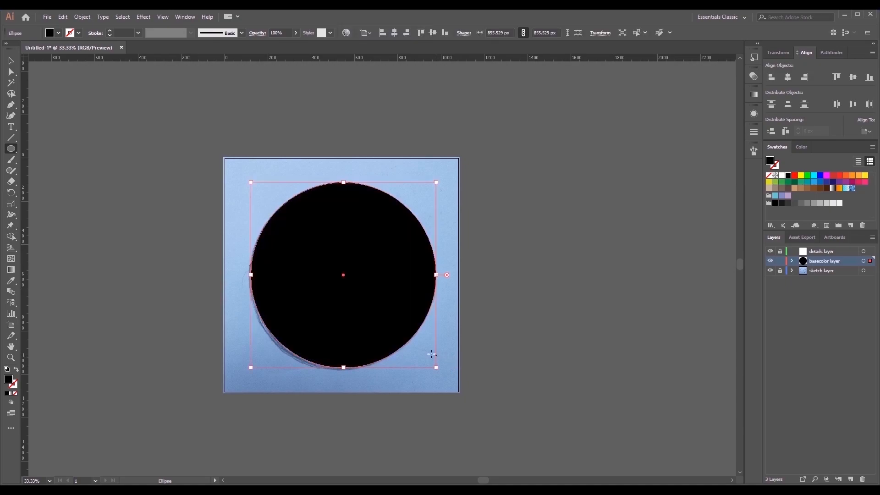
left_click(11, 63)
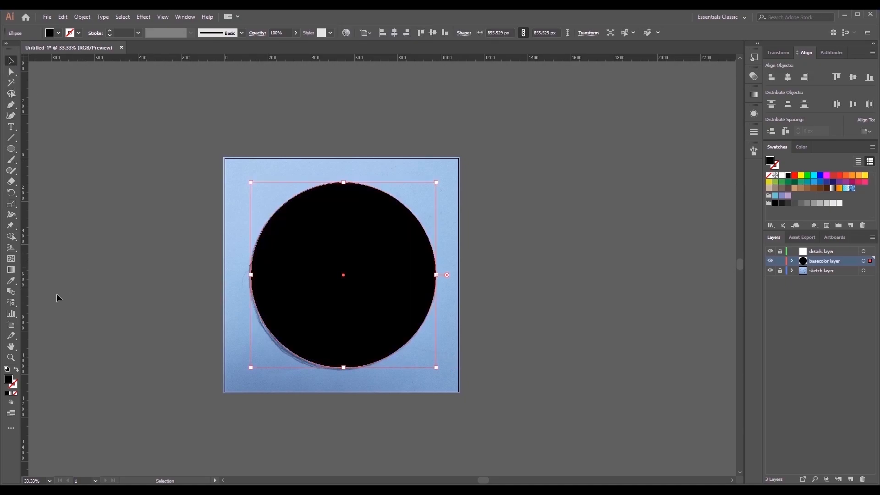
left_click(17, 369)
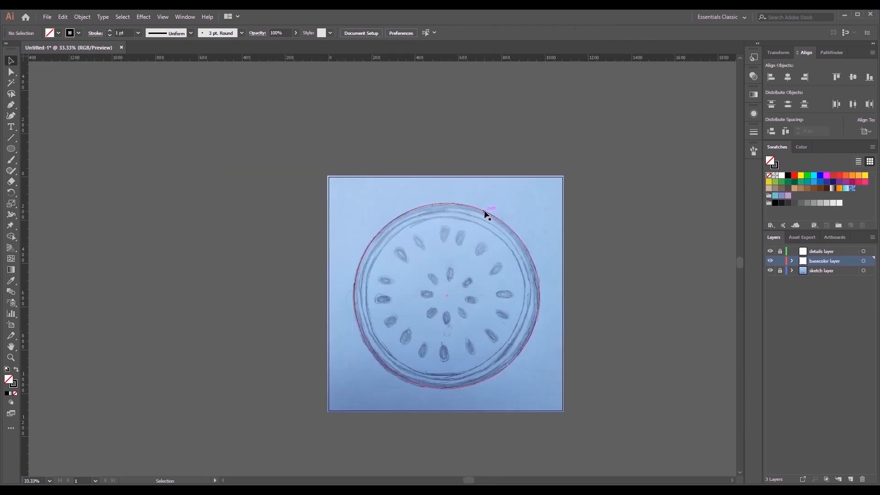
- Add one horizontal and one vertical ruler guide crossing near the centre of the circle
left_click(484, 212)
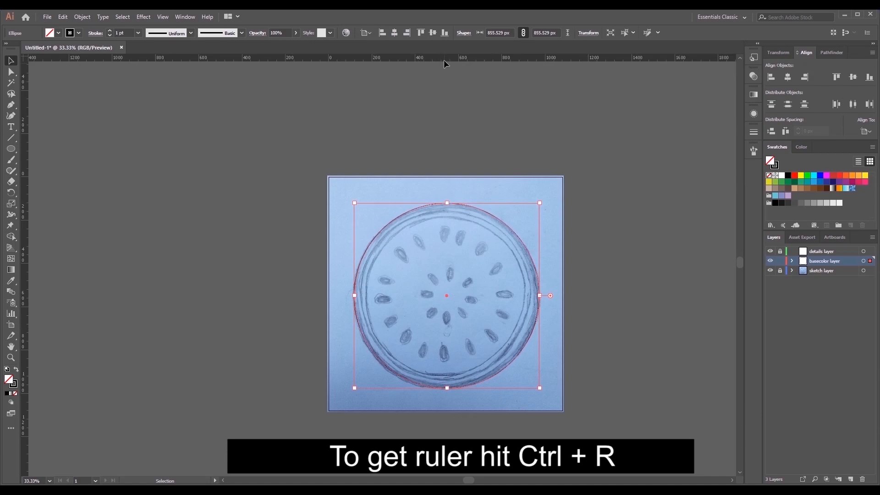
left_click_drag(444, 58, 454, 295)
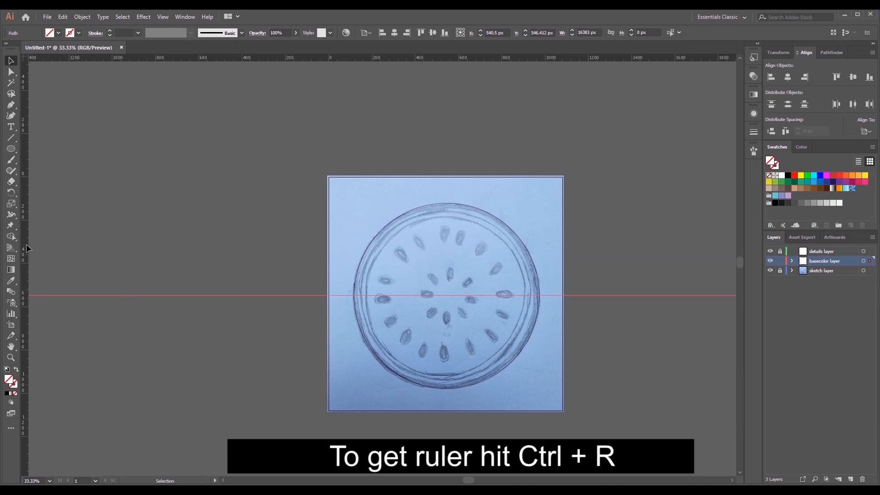
left_click_drag(25, 247, 45, 248)
left_click_drag(150, 250, 449, 270)
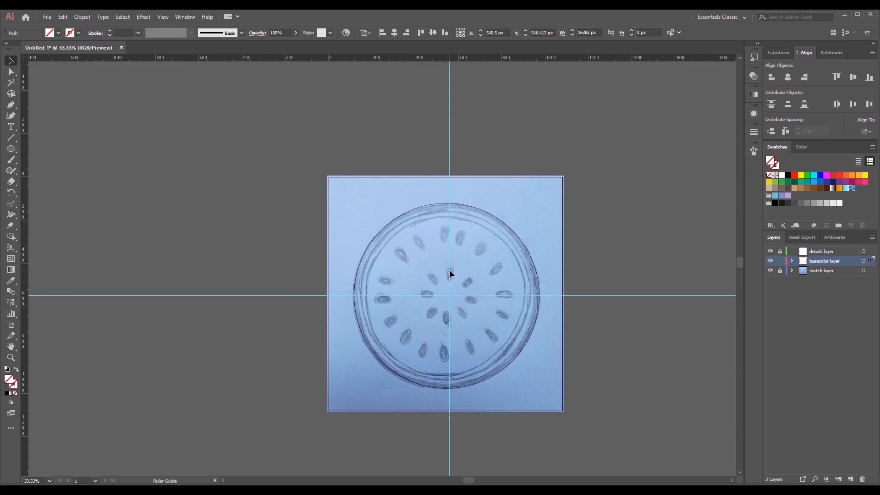
- Line up the vertical guide with the circle's topmost anchor point
left_click(468, 206)
scroll(458, 205, "up", 3)
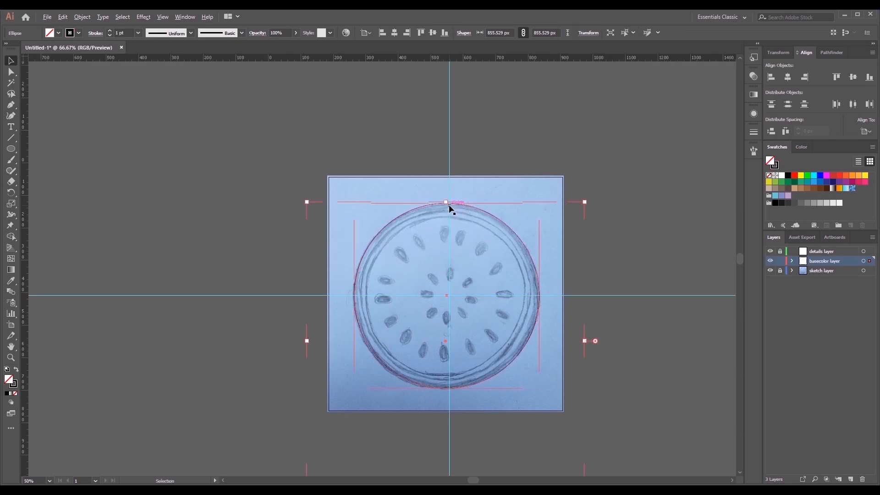
left_click_drag(449, 164, 441, 171)
left_click(462, 200)
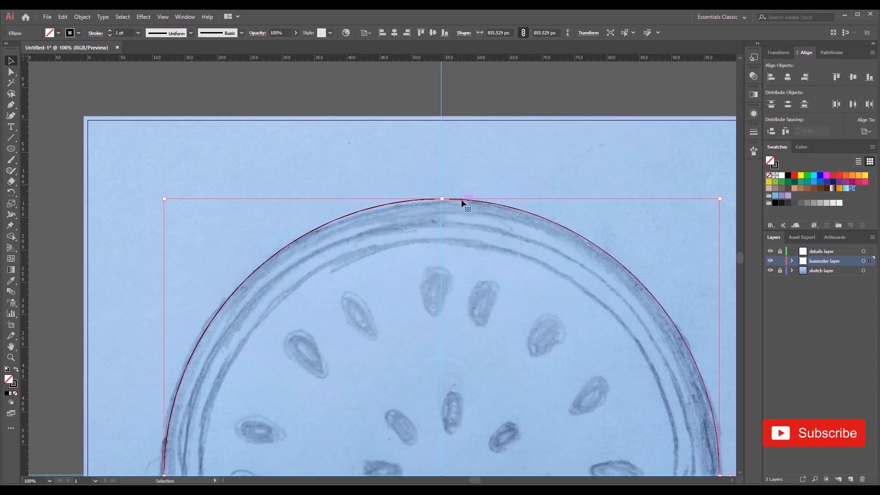
scroll(442, 180, "up", 1)
left_click(442, 179)
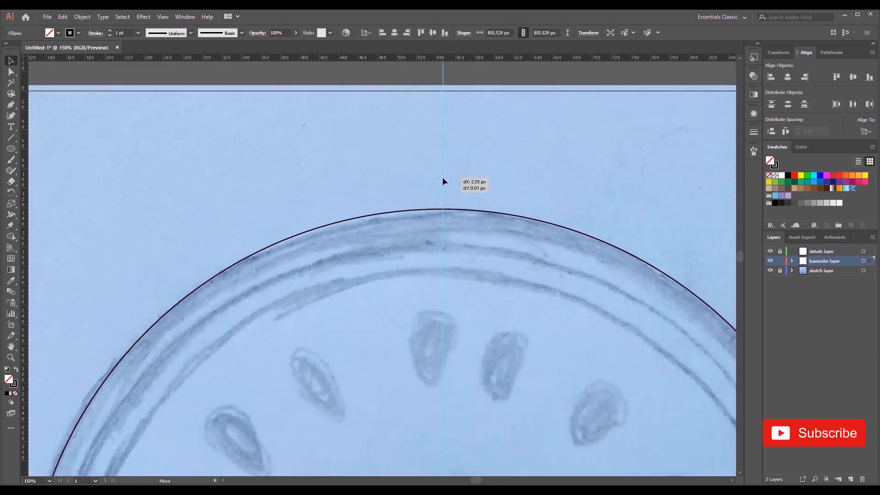
key("ctrl+0")
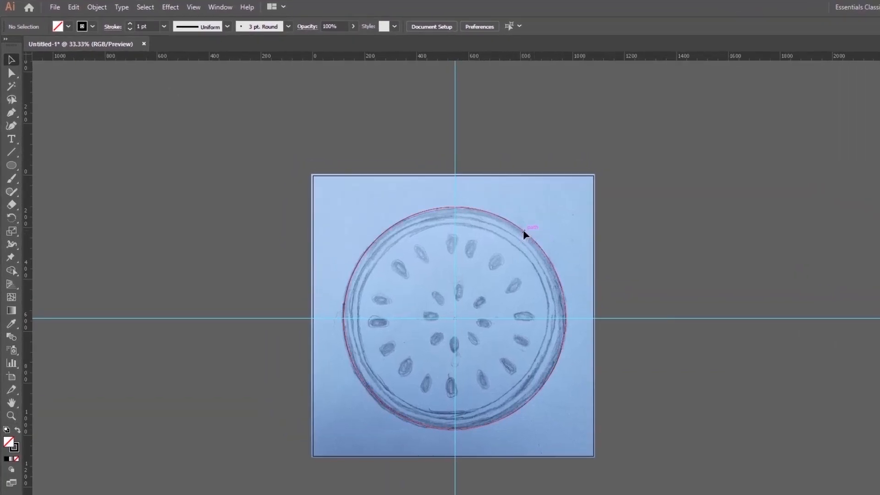
- Create an inner ring from the circle with Offset Path at -22 px and mitered joins
left_click(523, 230)
left_click(96, 7)
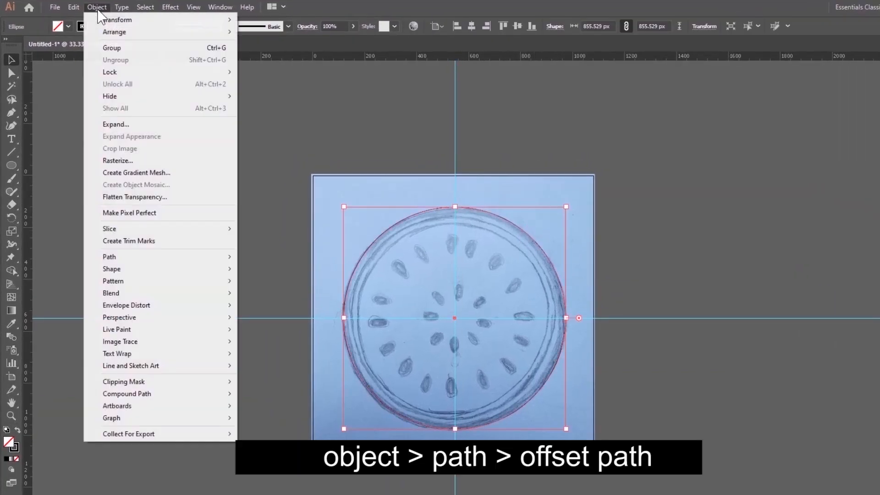
mouse_move(139, 258)
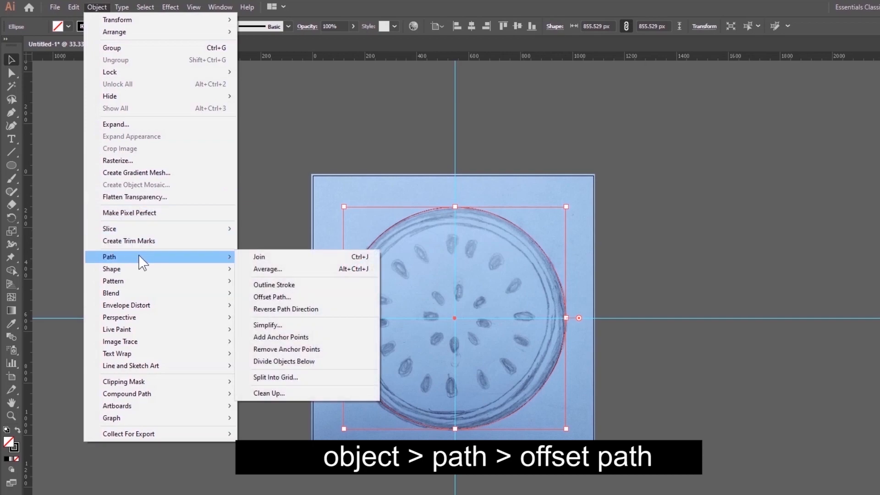
left_click(296, 297)
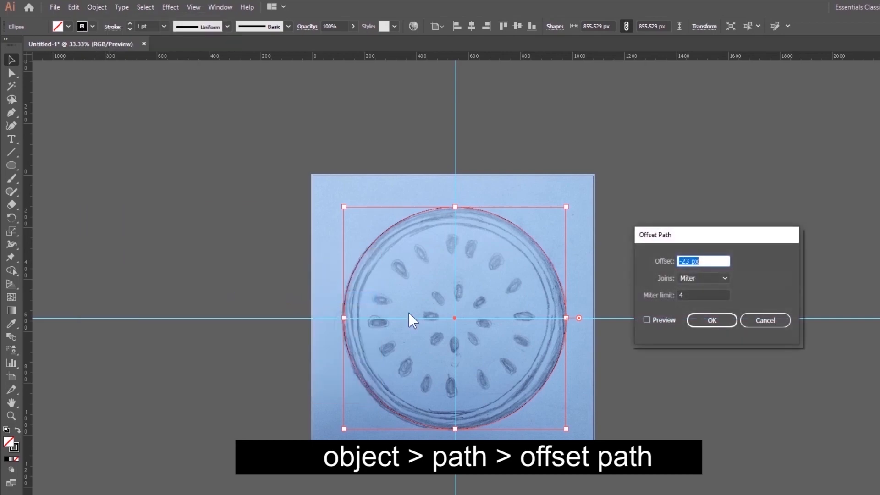
left_click(647, 320)
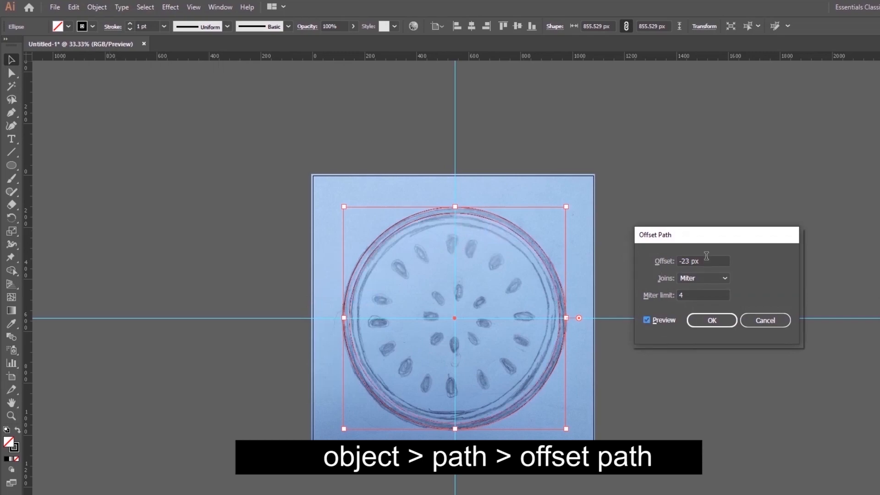
left_click_drag(706, 259, 656, 258)
key("Up")
left_click(647, 319)
left_click(648, 319)
left_click(705, 321)
left_click(674, 380)
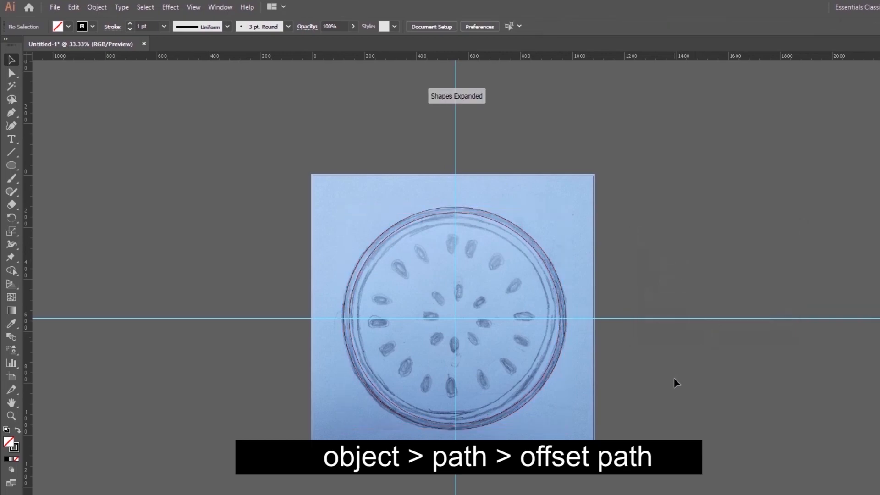
- Create another inner ring from the 811 px circle with Offset Path at -16 px and mitered joins
left_click(537, 253)
left_click(97, 7)
mouse_move(165, 257)
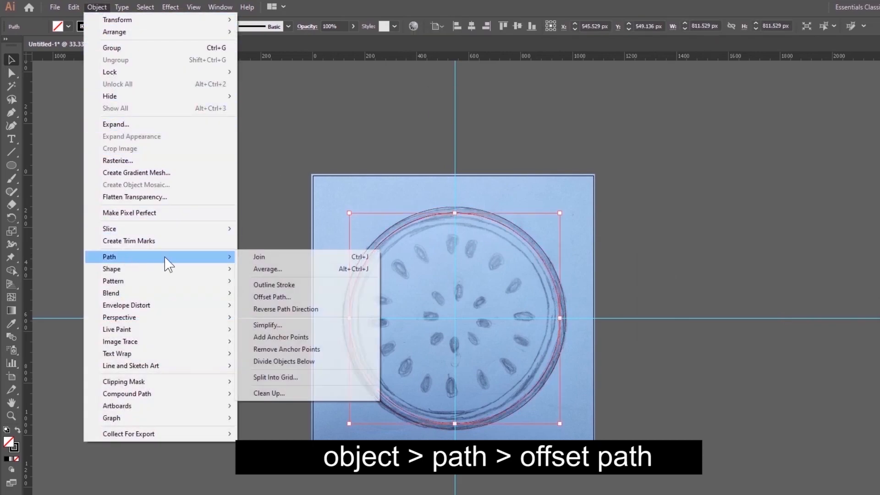
left_click(274, 297)
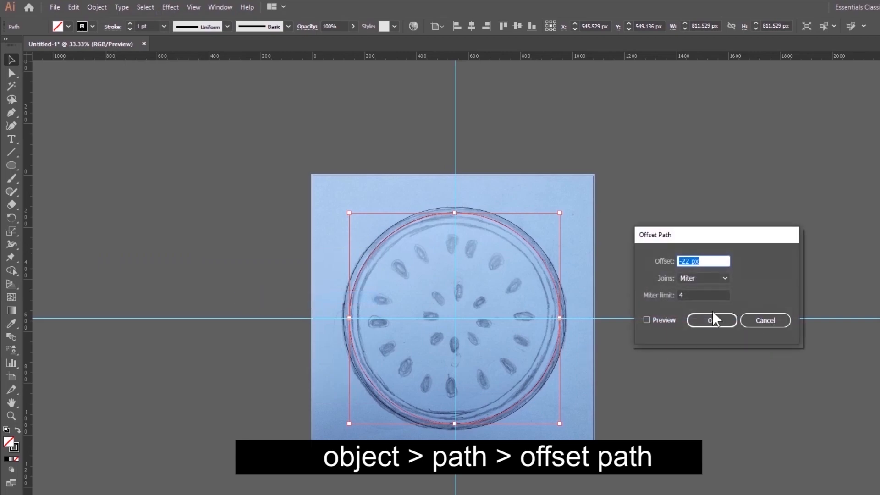
left_click(648, 319)
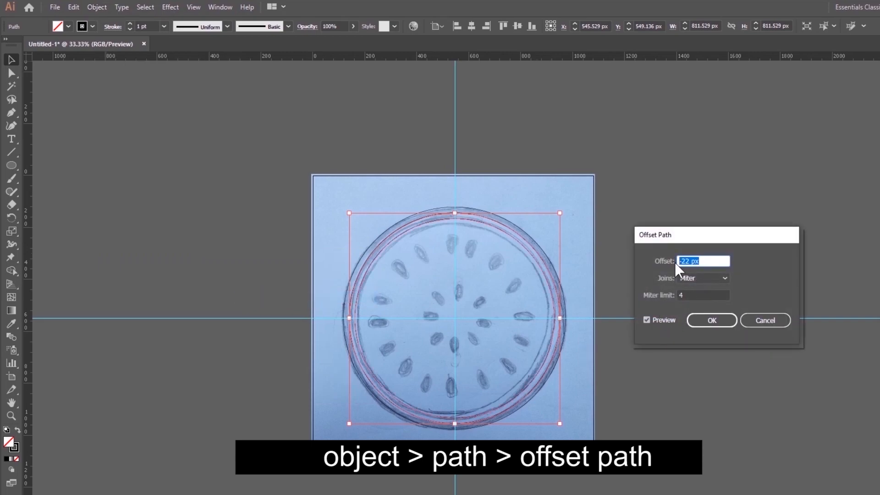
key("Up")
key("Up")
key("Up")
key("Down")
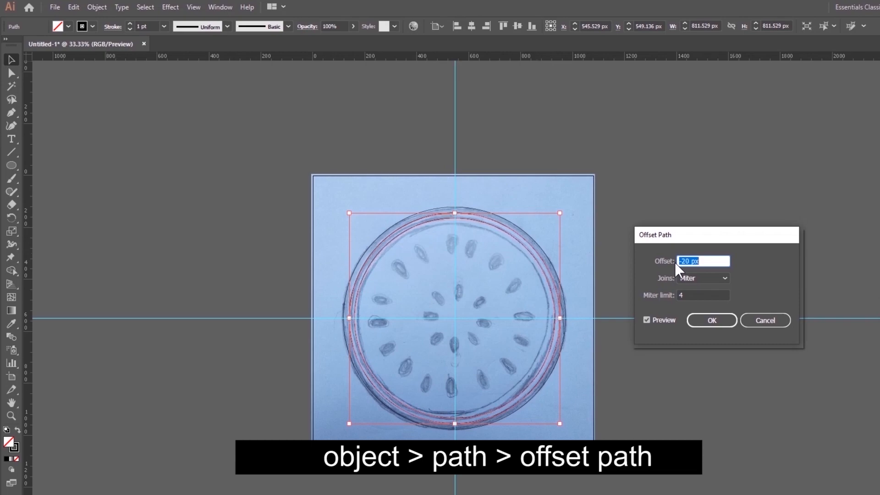
key("Down")
key("Up")
key("Up")
key("Up")
key("Up")
key("Up")
key("Up")
key("Up")
key("Up")
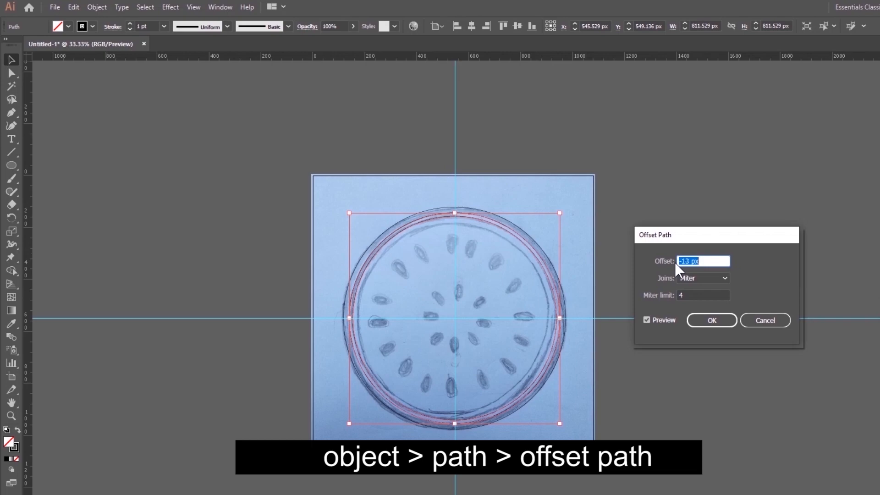
key("Down")
key("Down")
key("Down")
left_click(712, 321)
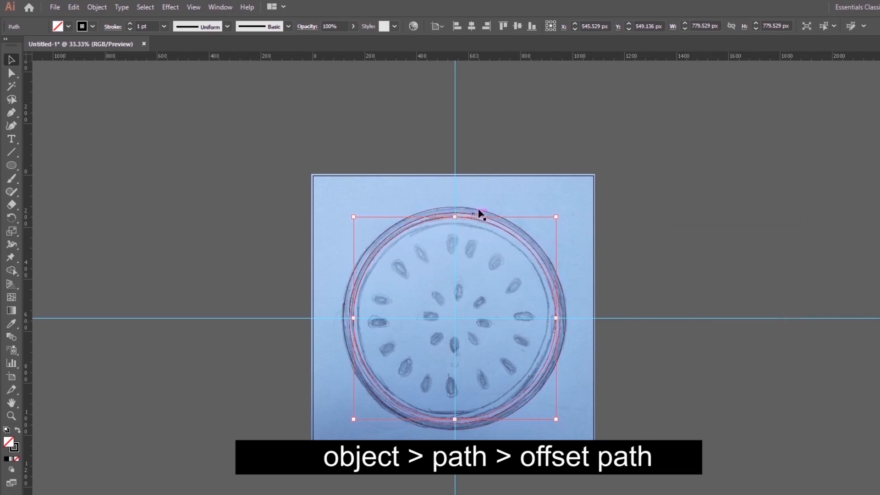
- Offset the newest inner circle by -20 px with mitered joins to match the sketch's innermost ring
left_click(96, 7)
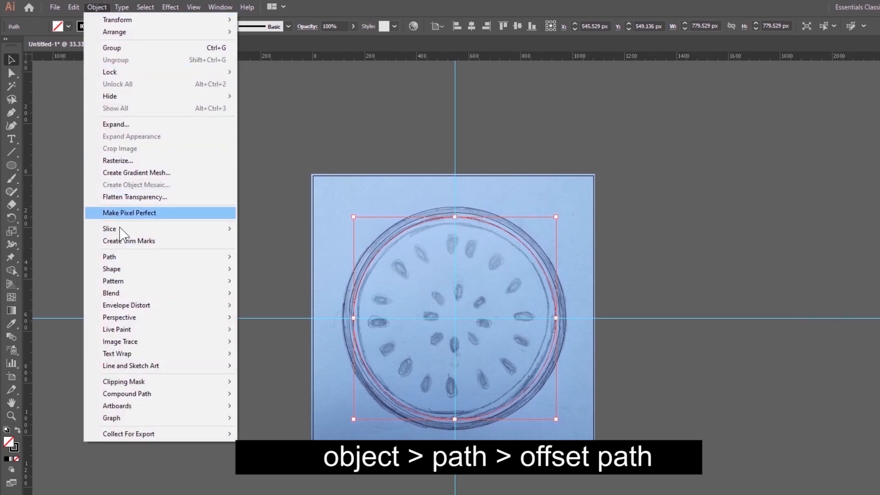
mouse_move(132, 259)
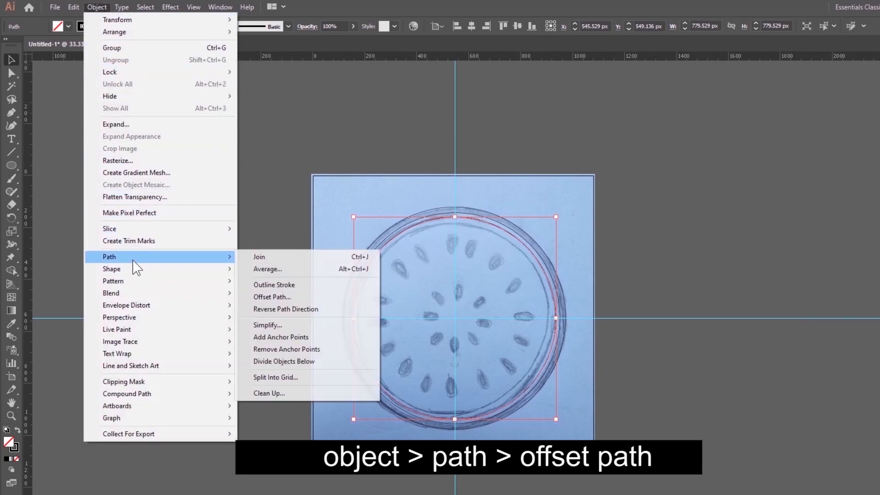
left_click(285, 298)
left_click(647, 320)
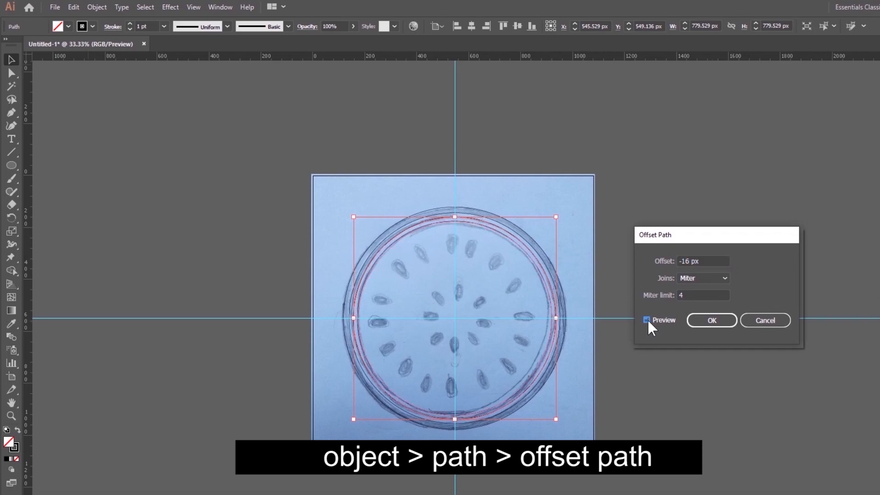
left_click_drag(722, 261, 660, 260)
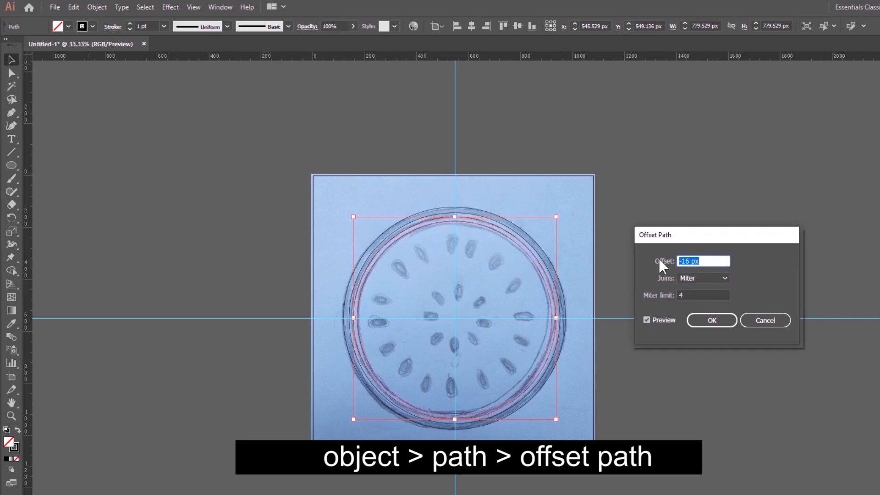
key("Down")
key("Down")
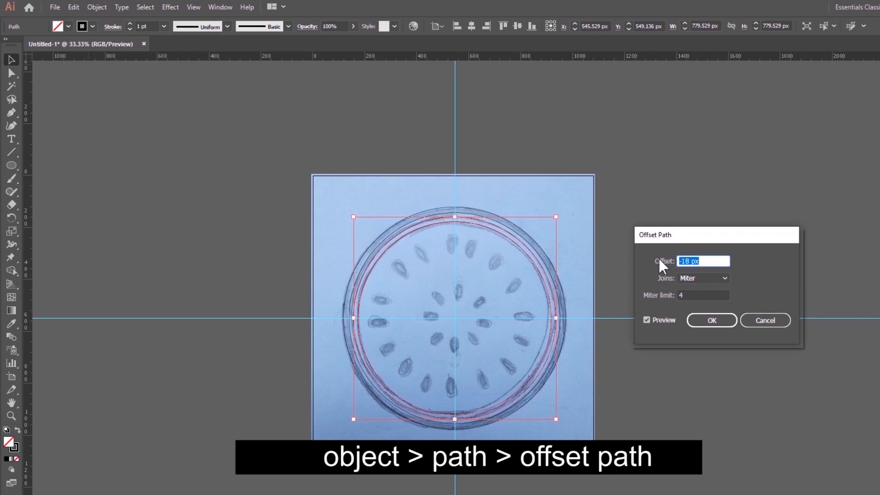
key("Down")
key("Down")
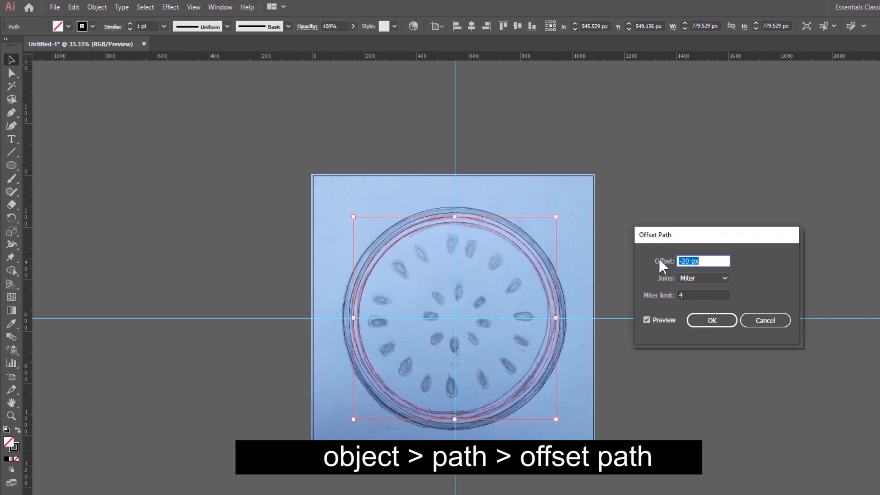
left_click(709, 321)
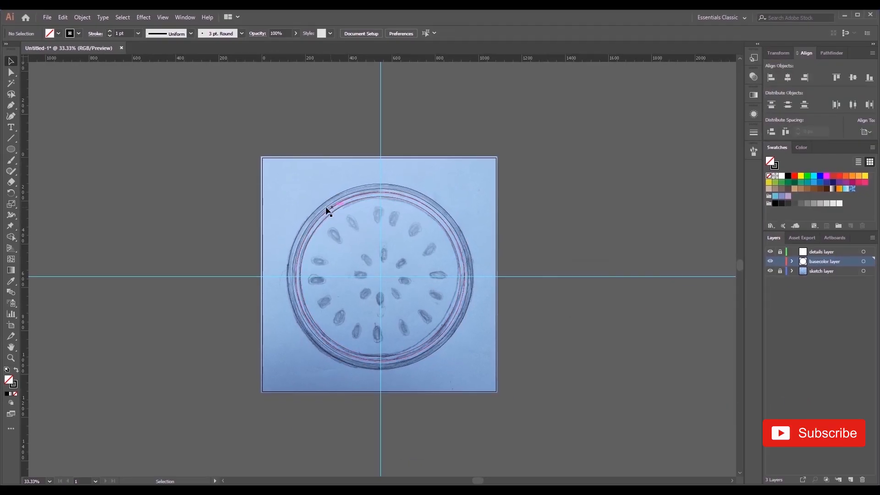
- Swap fill and stroke on all the concentric circles so they have a black fill and no stroke
left_click_drag(300, 202, 413, 268)
left_click_drag(345, 233, 345, 233)
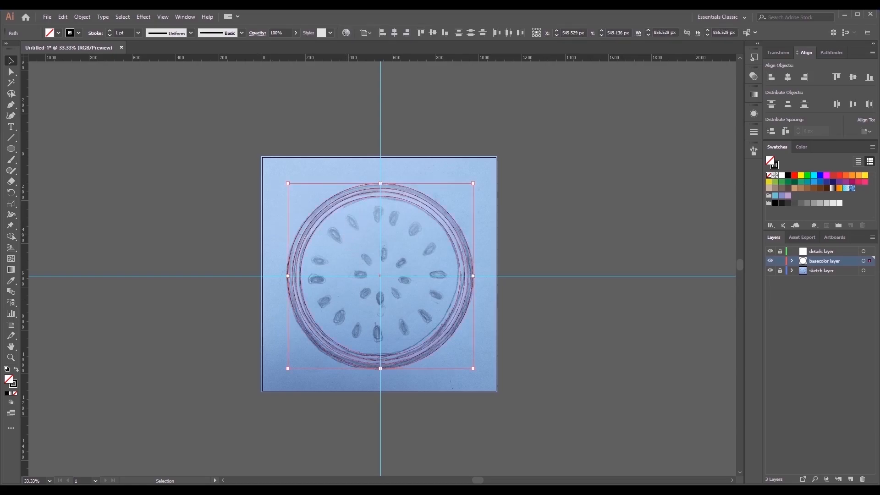
left_click(16, 370)
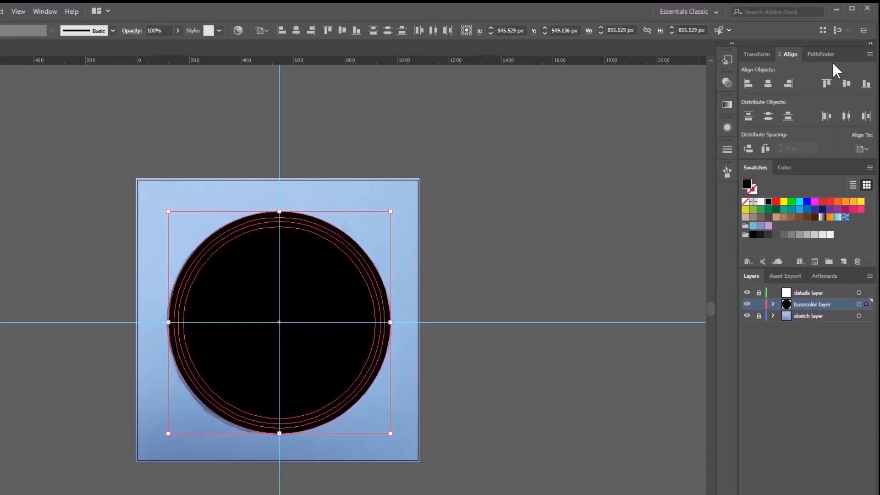
- Split the stacked circles into separate rings with the Pathfinder Divide operation and ungroup the pieces
left_click(831, 52)
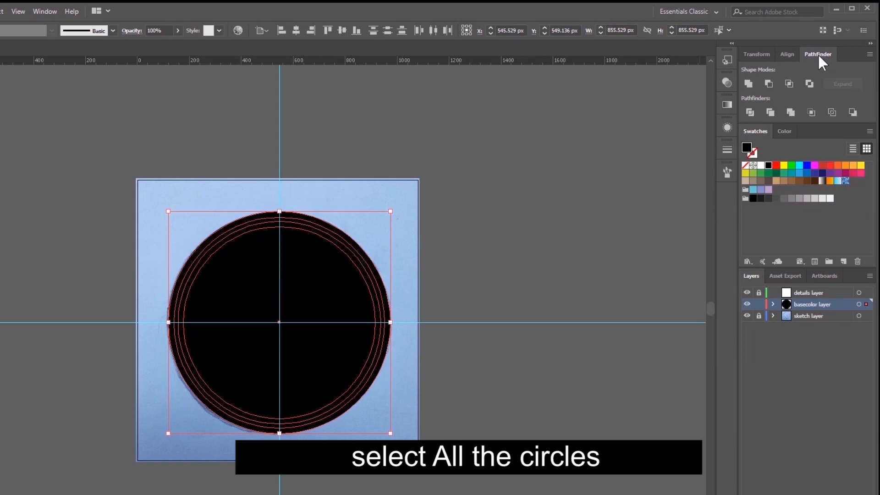
left_click(749, 112)
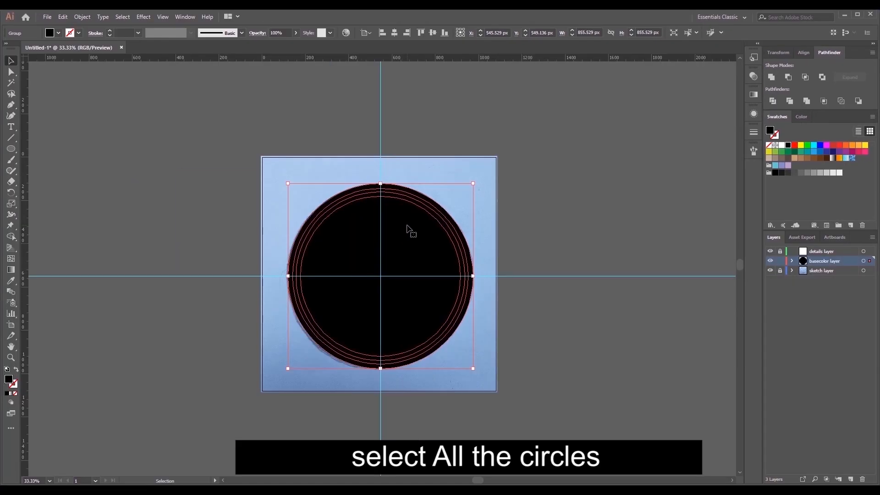
right_click(312, 261)
left_click(440, 301)
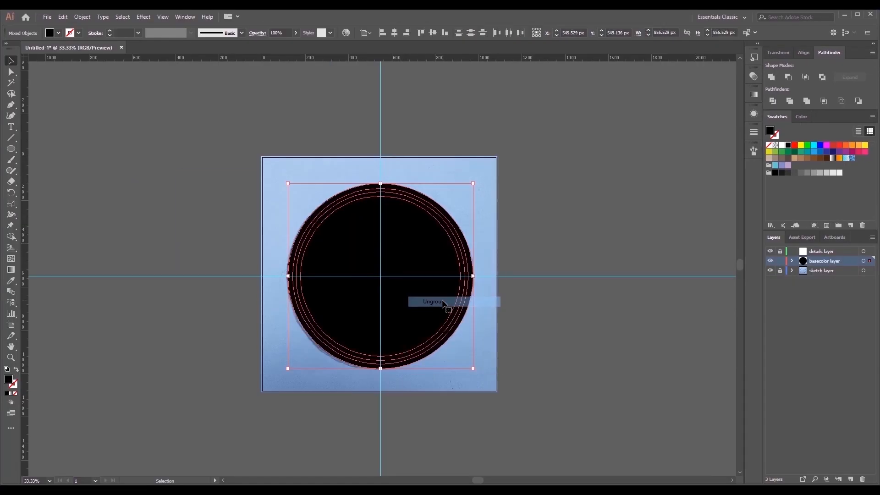
left_click(571, 210)
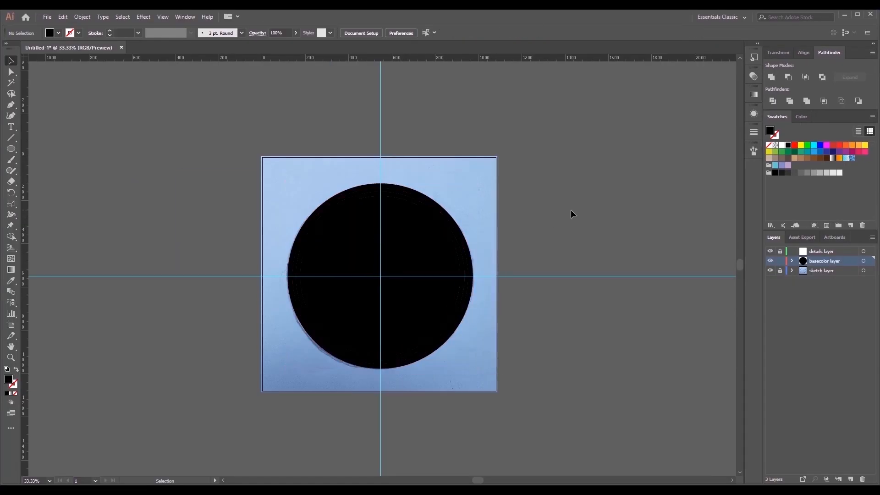
- Fill the innermost disc with bright red and the ring directly around it with white
left_click(403, 255)
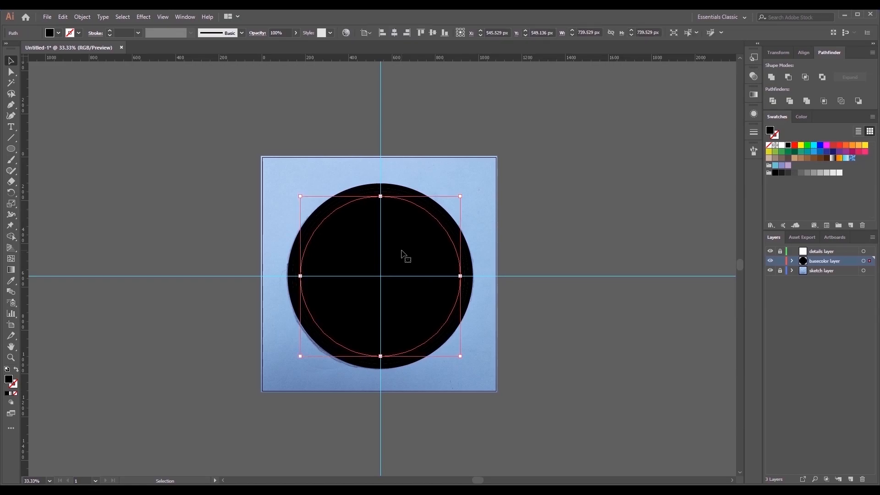
left_click(839, 144)
left_click(640, 230)
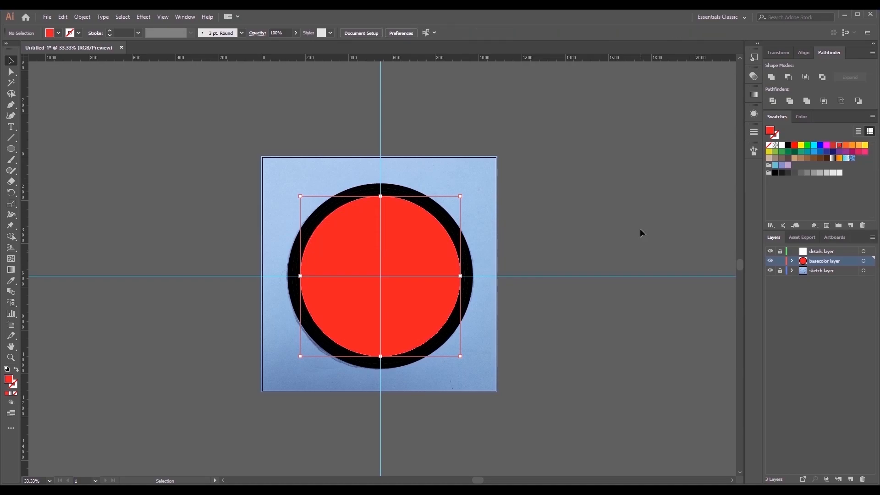
left_click(447, 230)
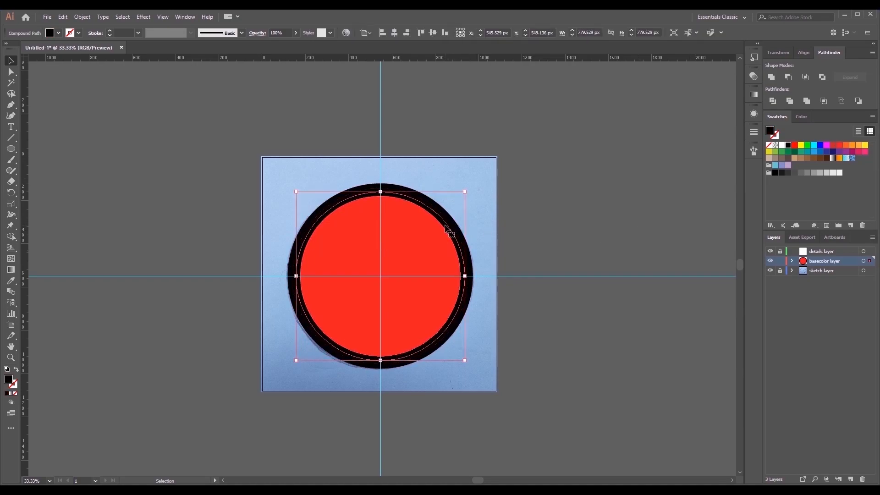
left_click(58, 32)
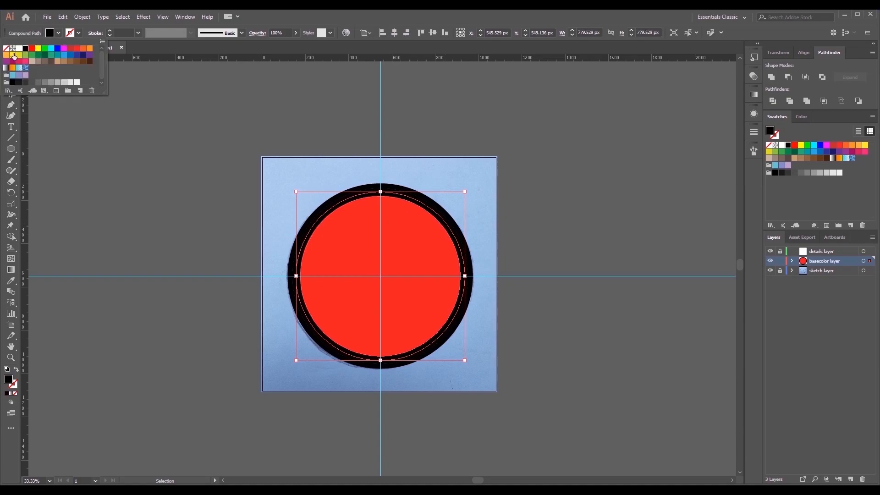
left_click(18, 50)
left_click(115, 128)
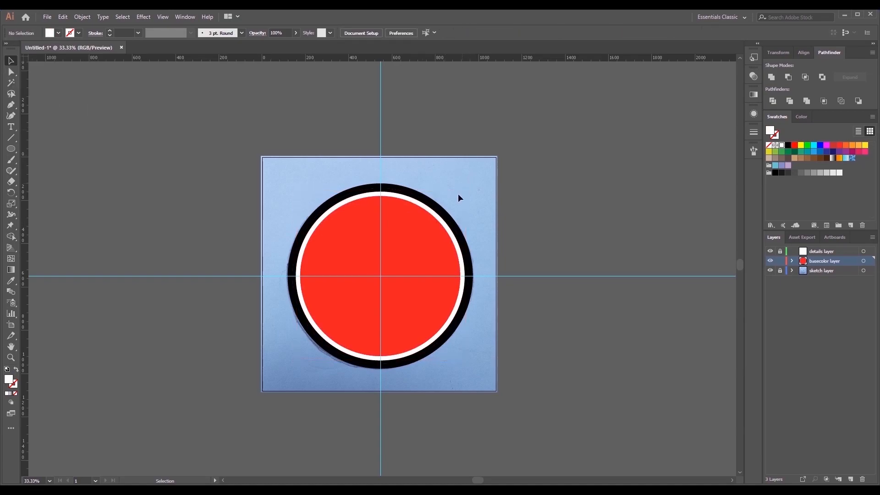
- Fill the ring just outside the white one with the green swatch R=34 G=181 B=115
left_click(437, 212)
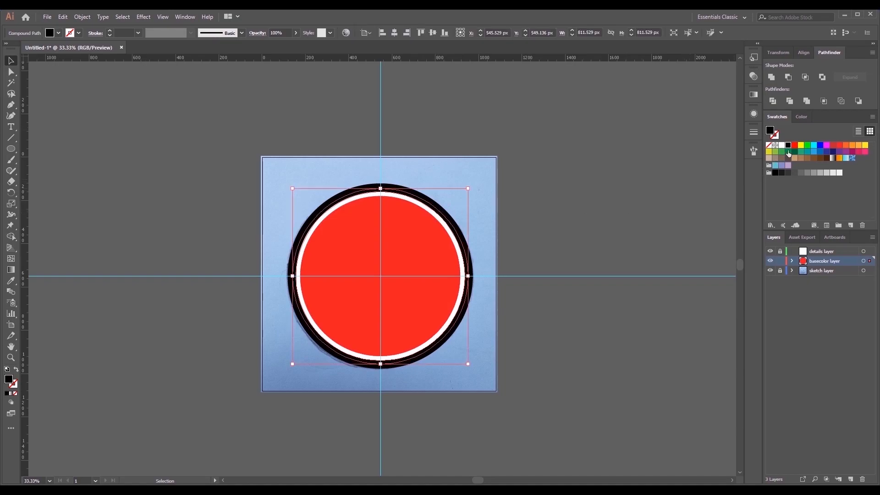
left_click(788, 152)
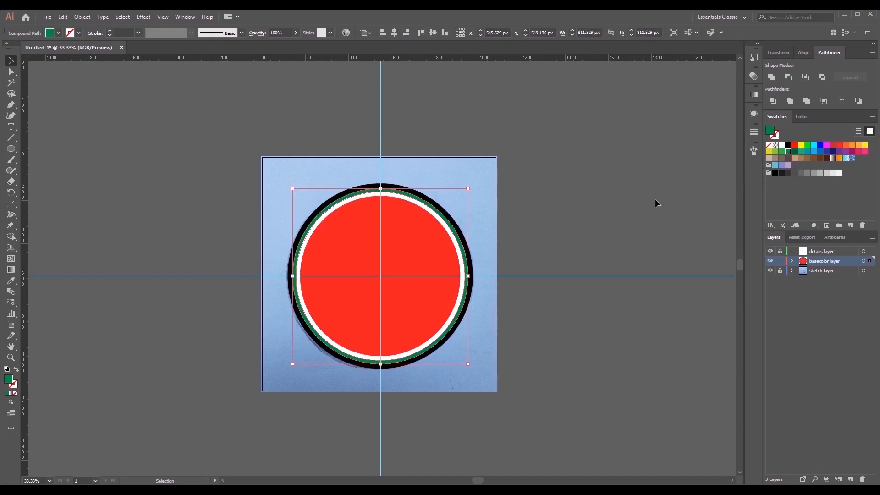
left_click(801, 152)
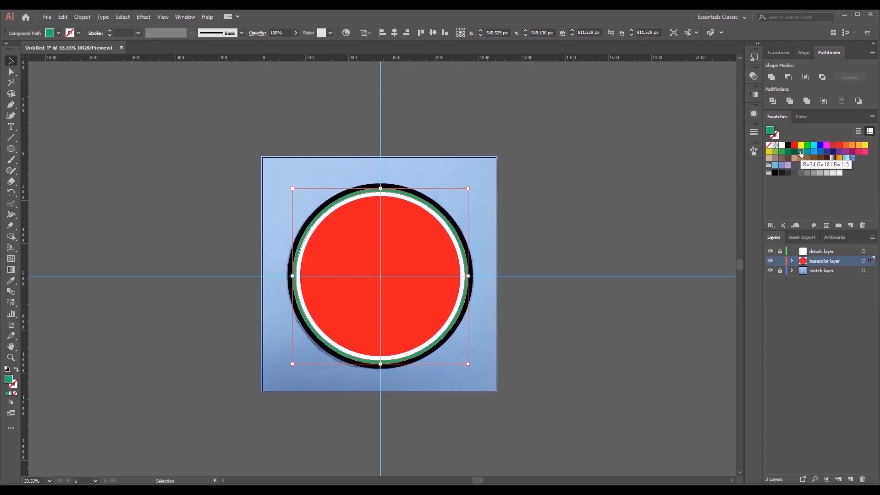
left_click(601, 219)
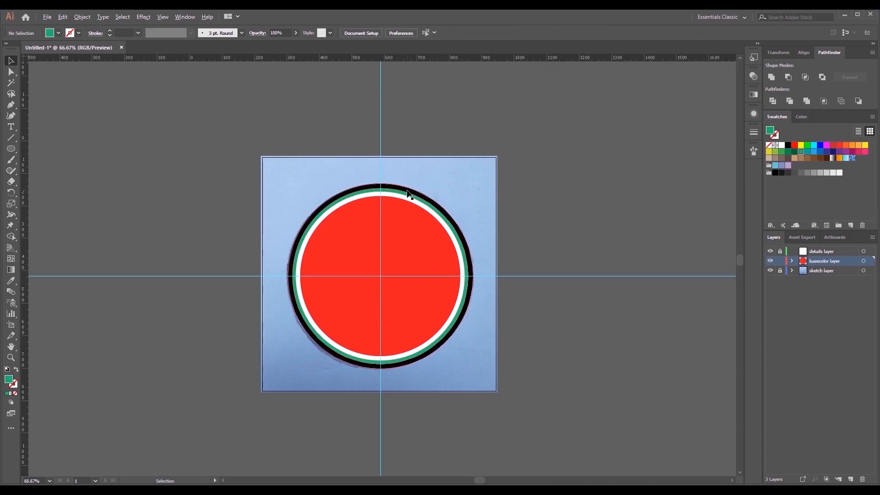
- Fill the outermost ring with a darker green, hex 1FA062, based on the R=34 G=181 B=115 swatch
scroll(411, 195, "up", 1)
left_click(492, 178)
left_click(492, 178)
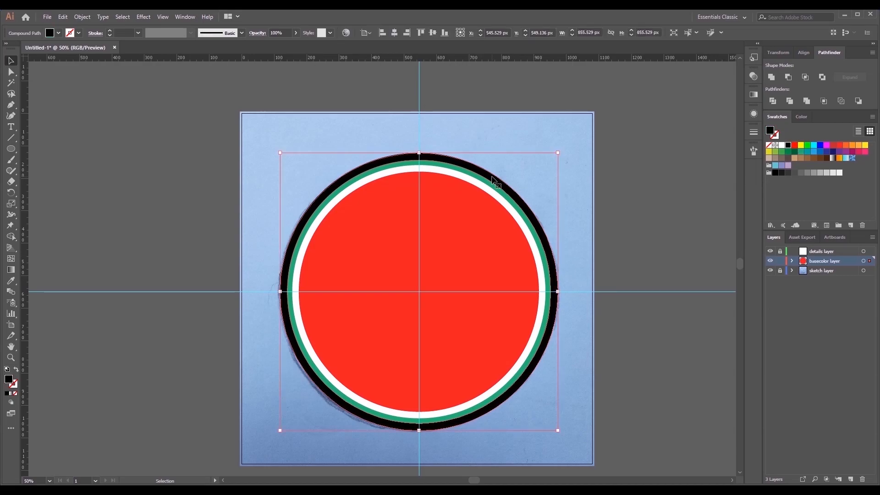
left_click(802, 152)
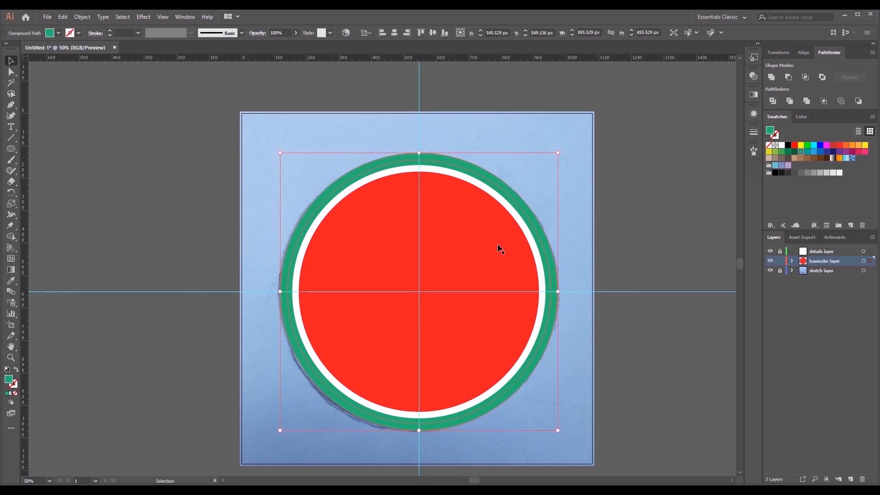
double_click(9, 379)
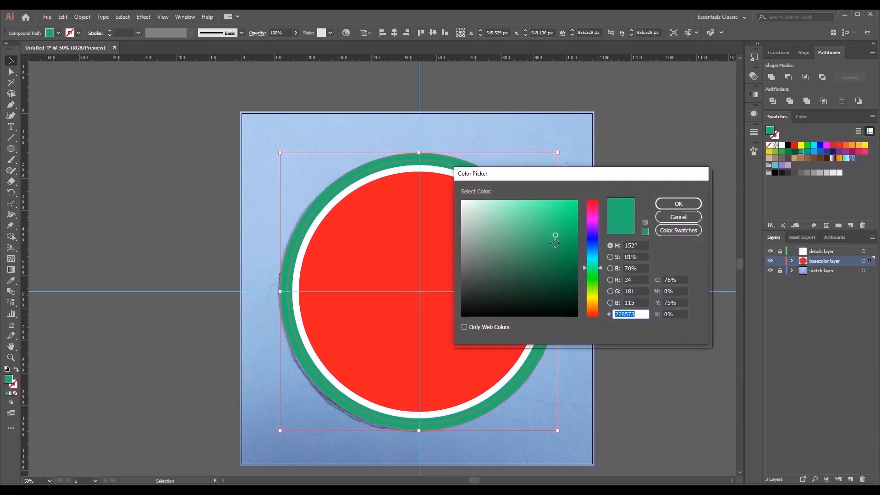
left_click(556, 240)
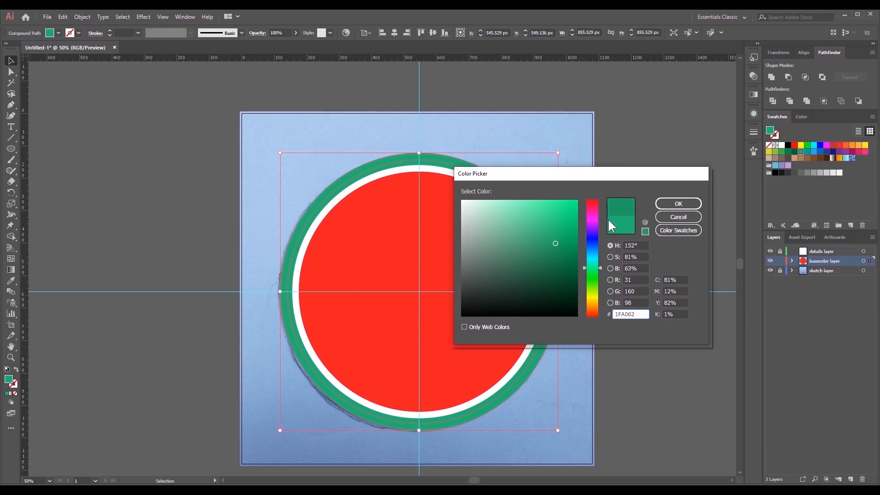
left_click(667, 203)
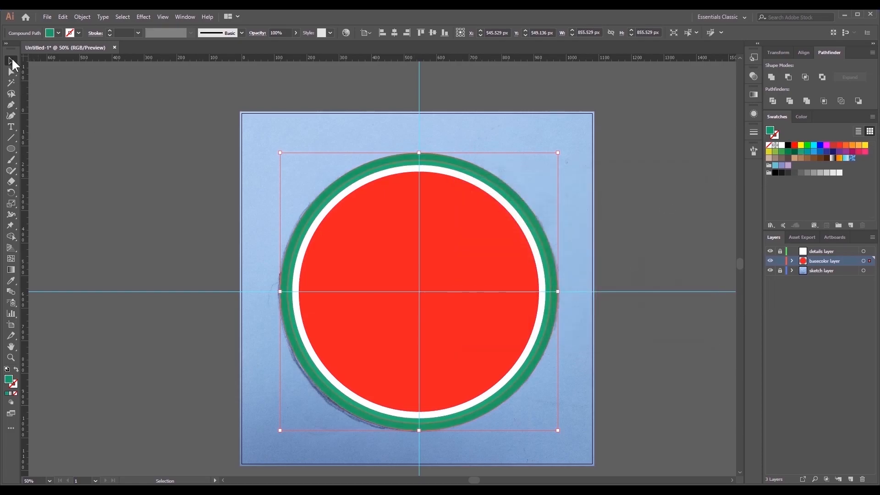
left_click(177, 190)
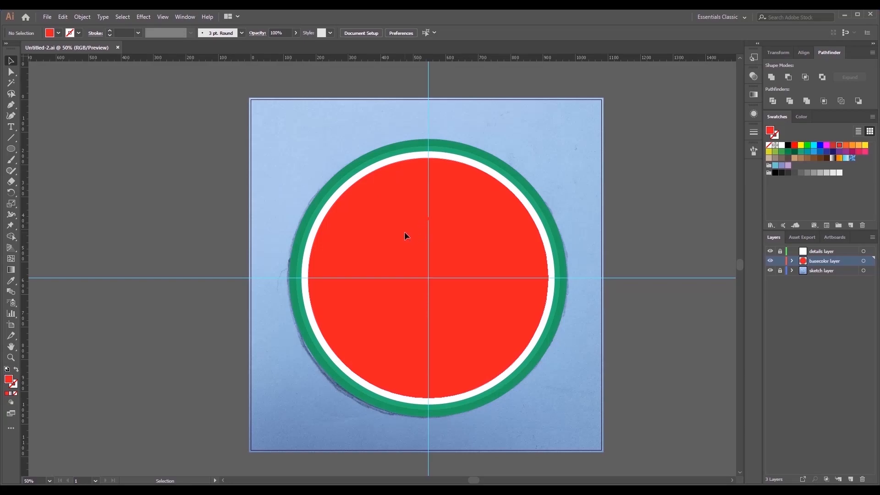
- Copy the red disc and paste two duplicates of it in front, in the same position
left_click(404, 232)
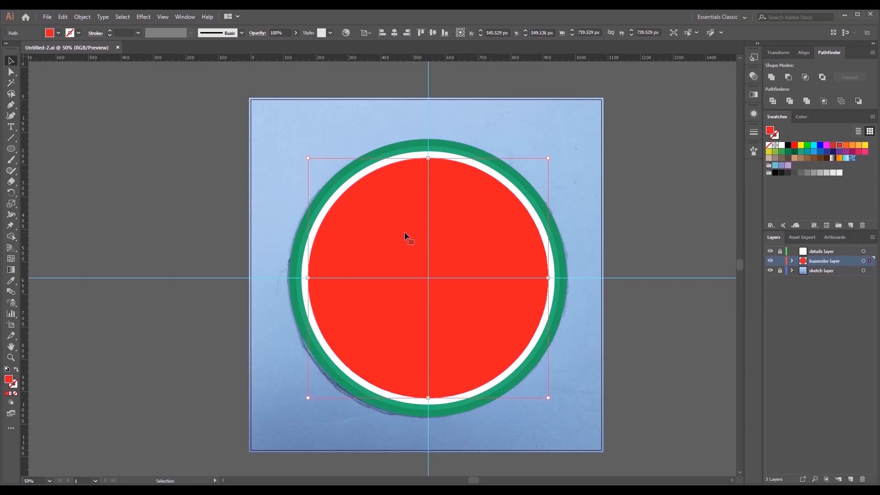
left_click(62, 17)
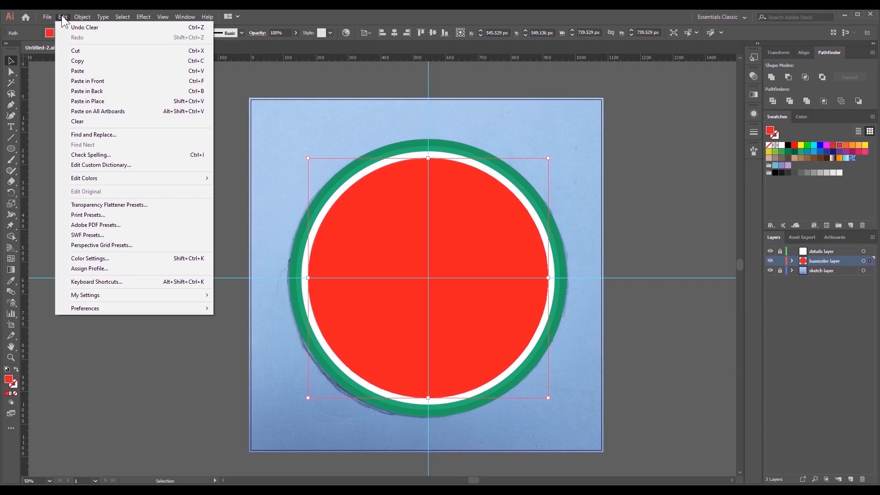
left_click(108, 60)
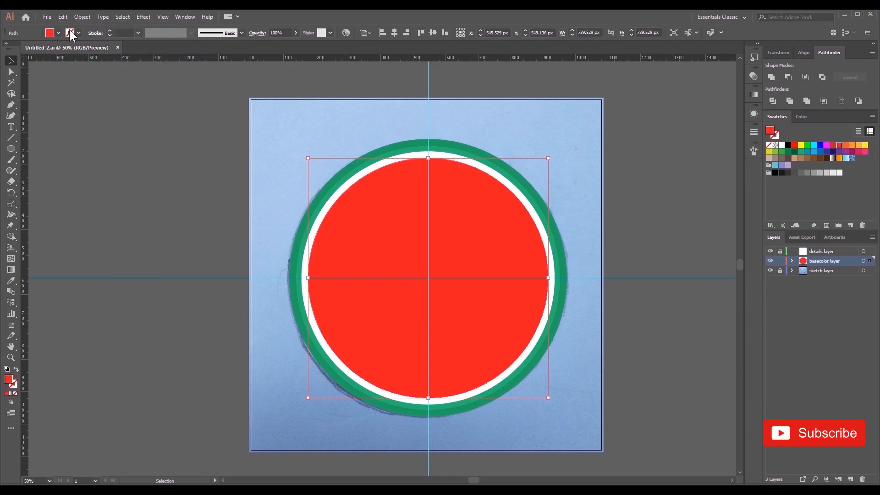
left_click(63, 16)
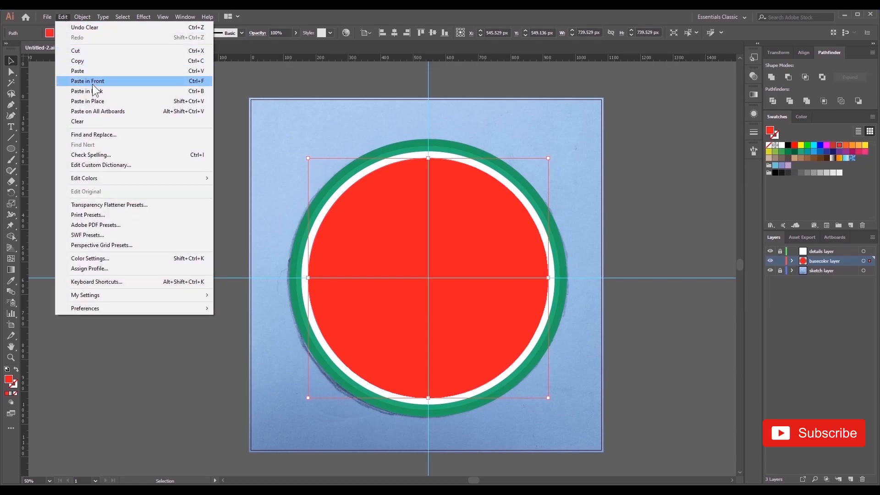
left_click(93, 83)
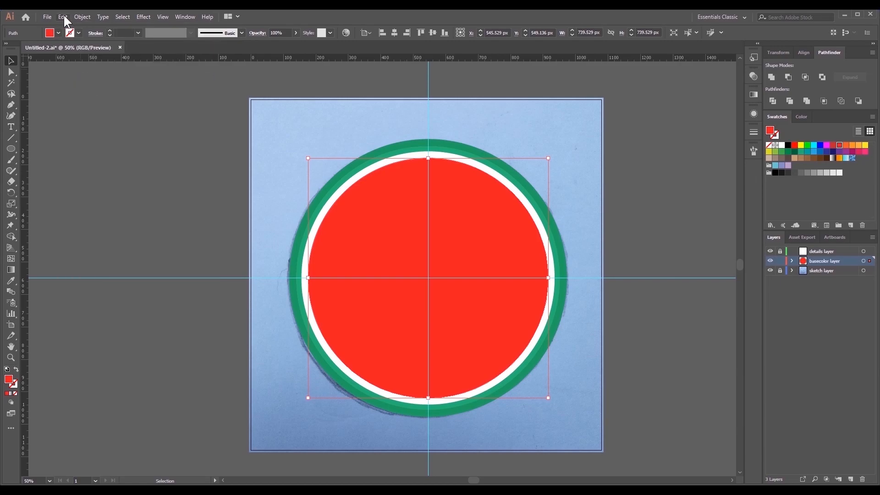
left_click(63, 16)
left_click(85, 80)
left_click_drag(392, 243, 339, 381)
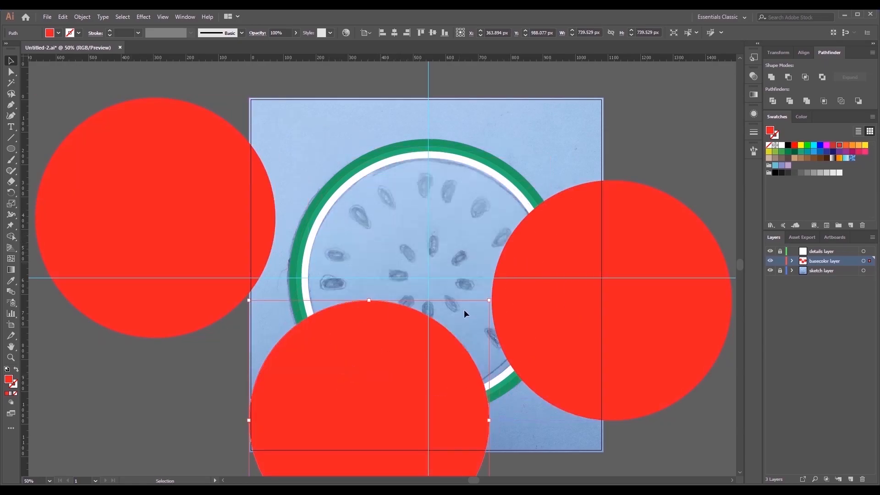
key("ctrl+z")
key("ctrl+z")
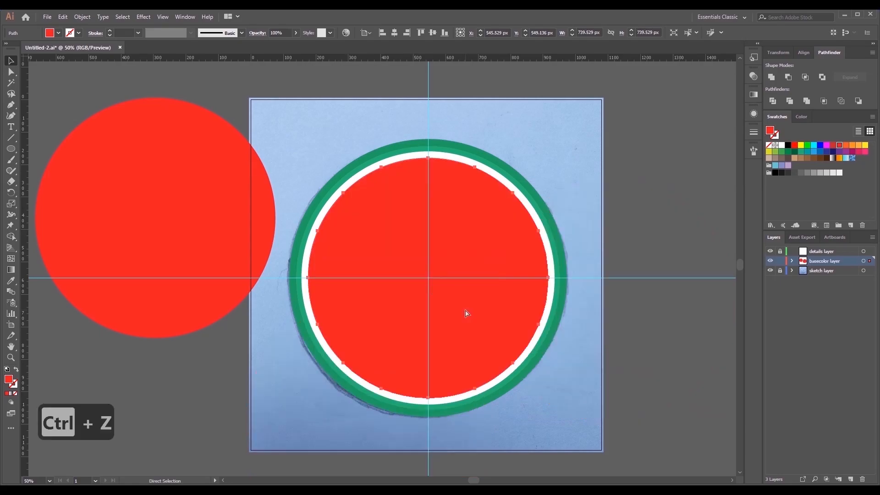
key("ctrl+z")
- Offset the top red disc copy slightly up and left, and remove everything except the lower-right crescent of the copies with Shape Builder
left_click_drag(481, 317, 475, 314)
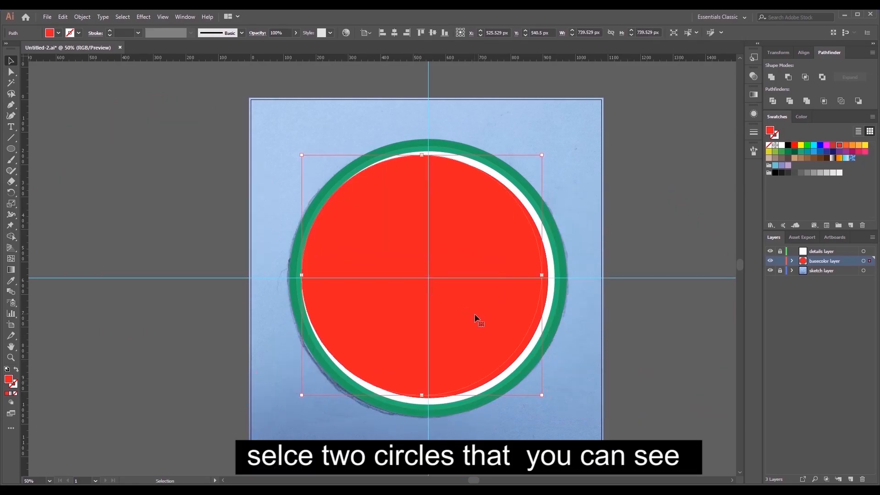
left_click(546, 298, "shift")
left_click(11, 237)
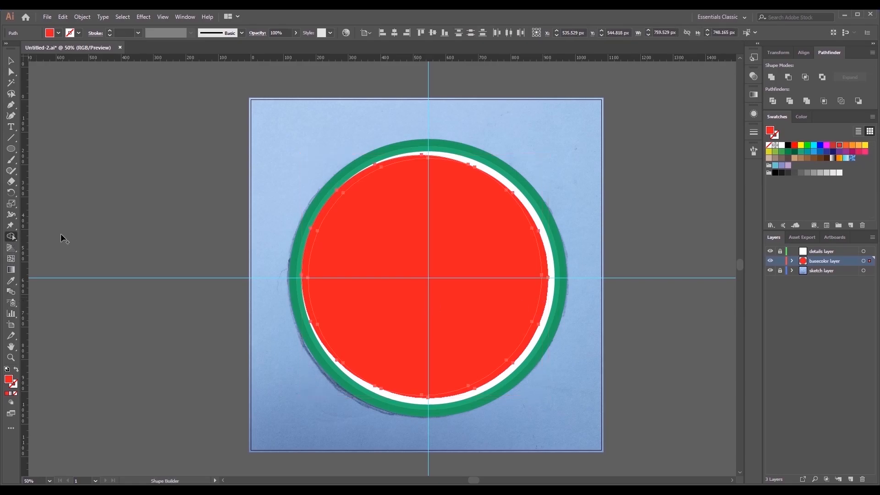
left_click_drag(295, 230, 367, 251)
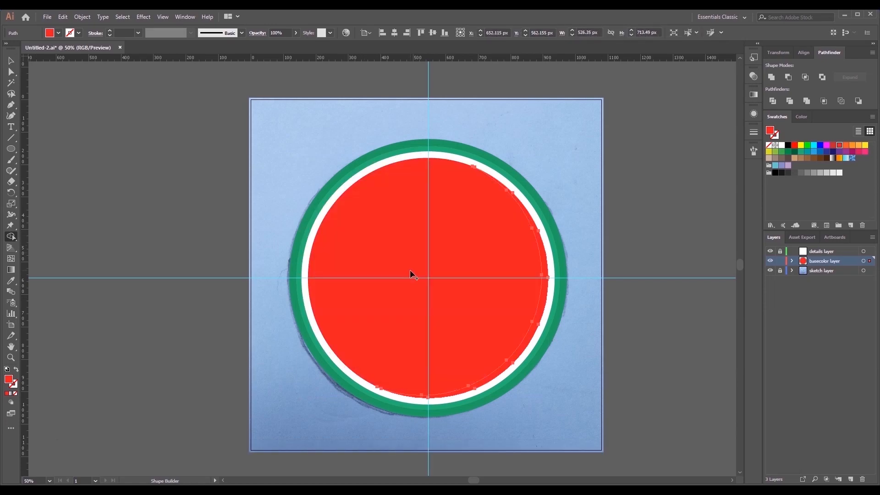
- Fill the crescent along the red disc's lower-right edge with a darker red swatch and deselect it
left_click(11, 61)
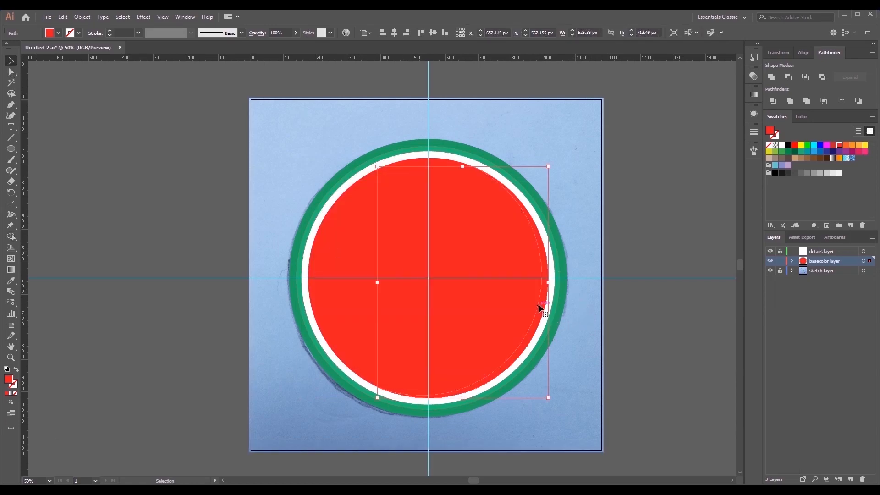
left_click(833, 147)
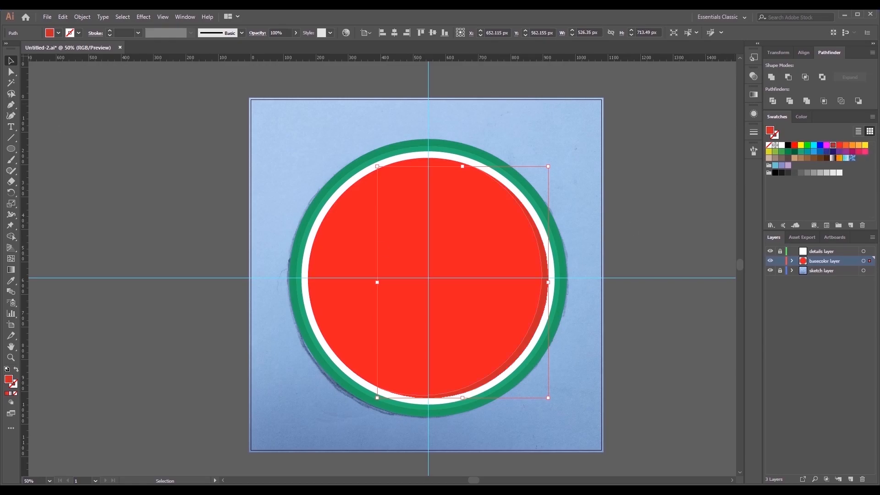
left_click(192, 198)
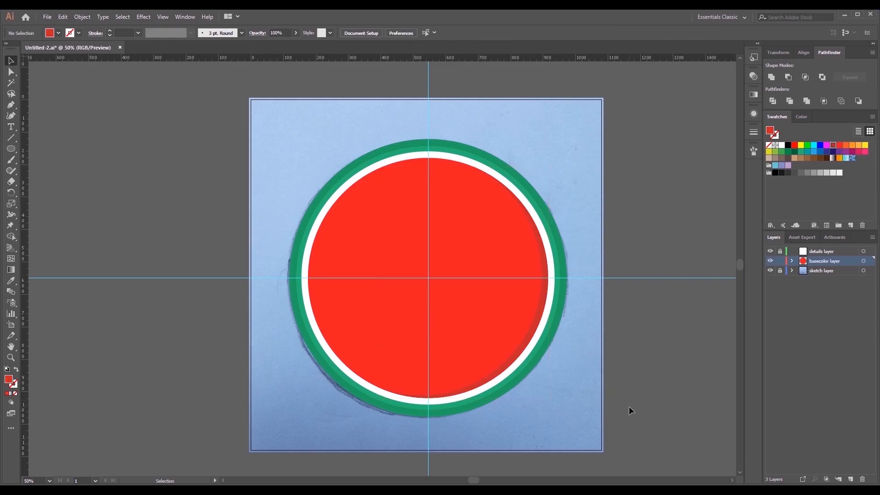
- Lock the basecolor layer, and unlock the details layer and make it the active layer
scroll(629, 406, "down", 1)
scroll(628, 406, "down", 1)
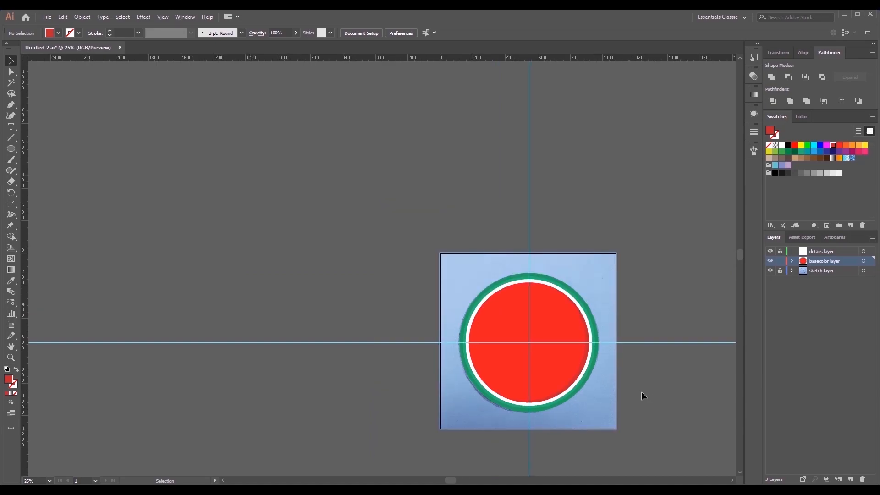
left_click_drag(641, 393, 606, 379)
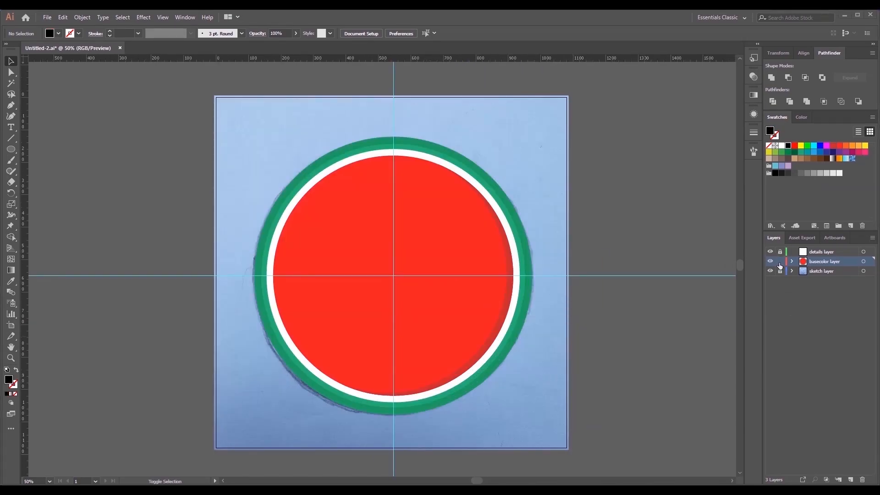
left_click(781, 262)
left_click(828, 251)
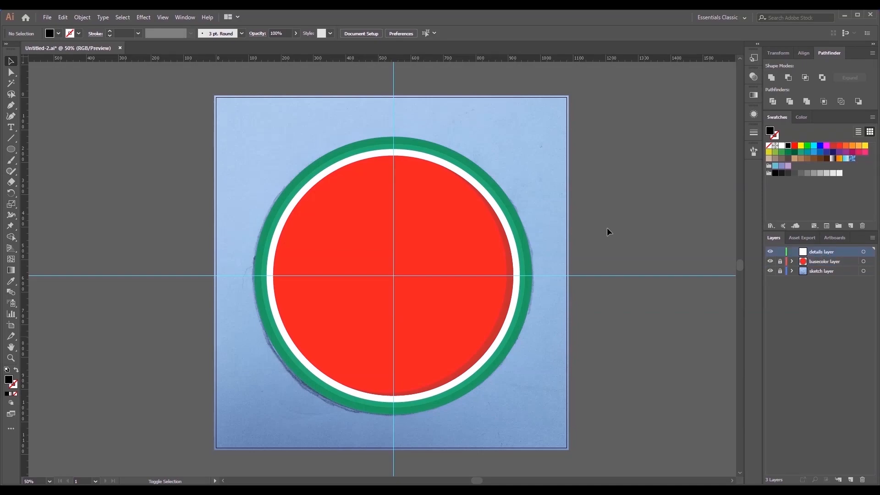
- Draw a tall black ellipse about 199 px wide beside the artboard and reshape its anchor points into a flat-topped, tapering seed
left_click(12, 147)
left_click_drag(113, 145, 145, 293)
key("a")
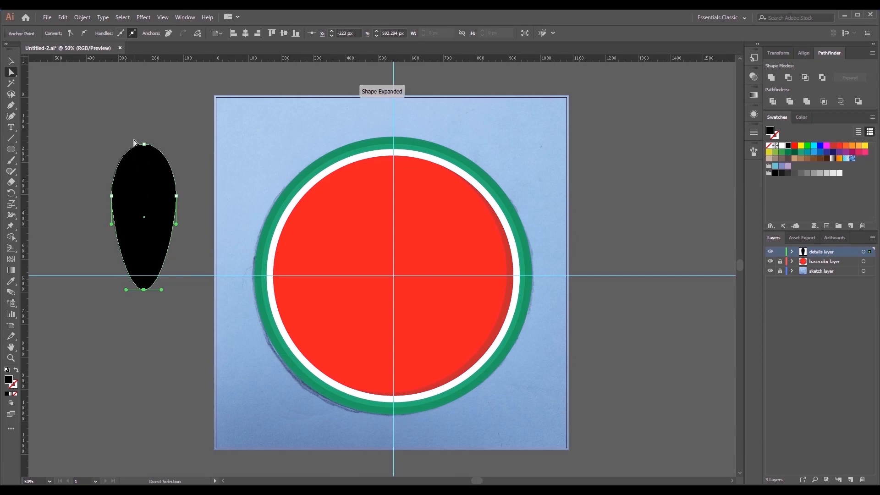
left_click(144, 144)
left_click_drag(144, 144, 144, 170)
left_click_drag(145, 292, 144, 276)
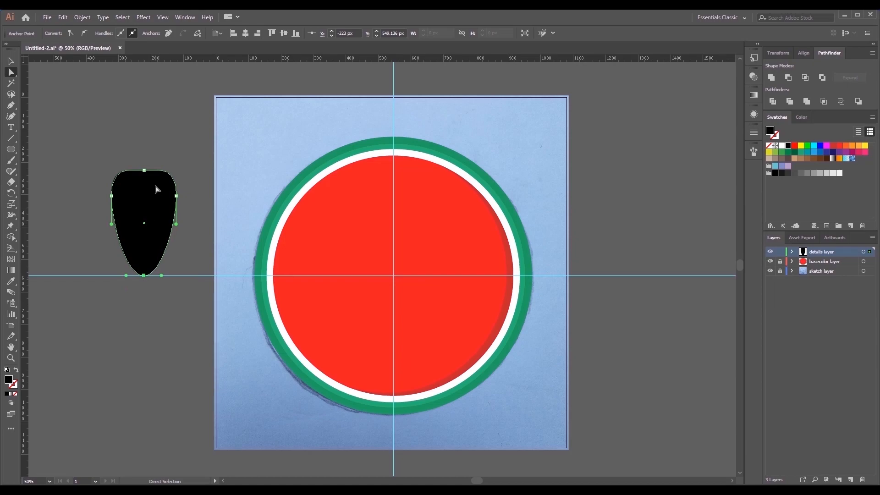
left_click_drag(145, 170, 143, 164)
left_click(158, 108)
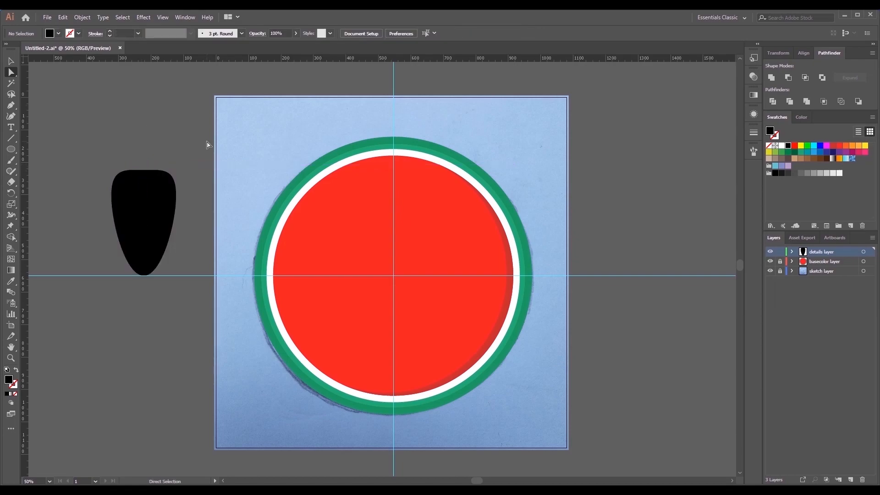
- Scale the seed down to about 32 by 53 px and centre it on the vertical guide near the red disc's upper edge
left_click(10, 61)
left_click_drag(135, 214, 139, 167)
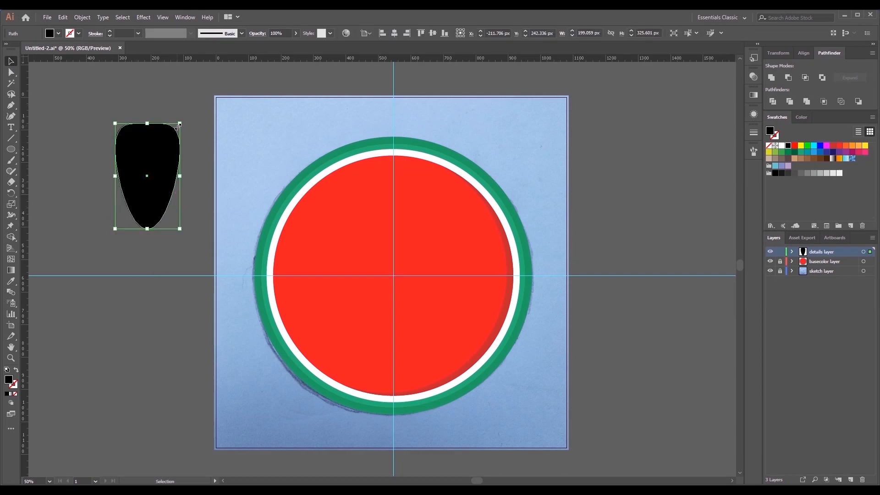
left_click_drag(180, 124, 393, 181)
- Create a rotated copy of the seed at an angle of 360/19 degrees around the intersection of the guides
key("ctrl+minus")
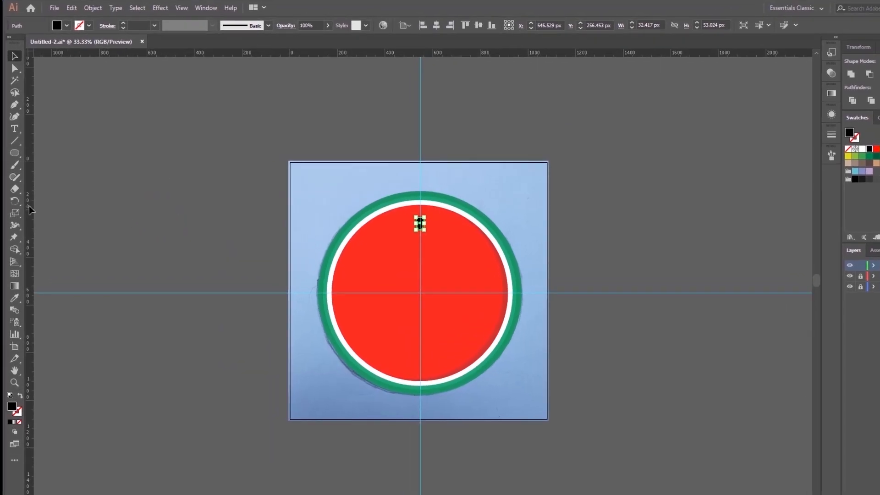
left_click(15, 201)
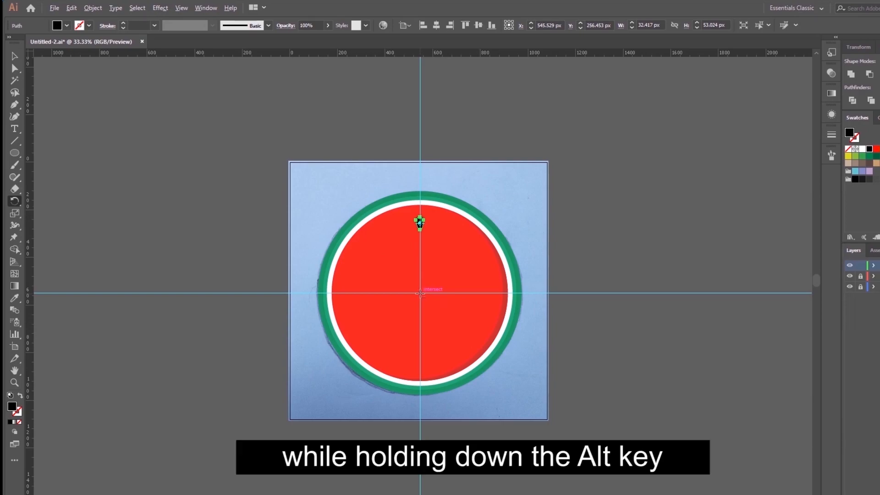
left_click(420, 293, "alt")
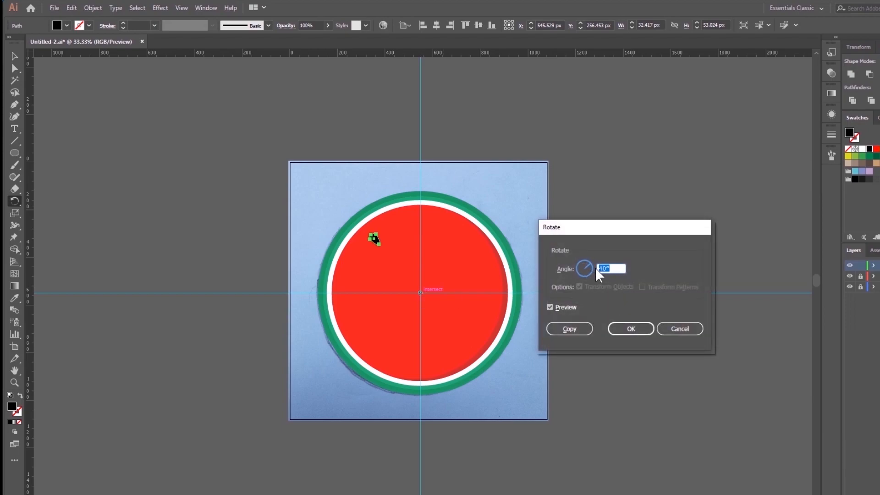
type("360")
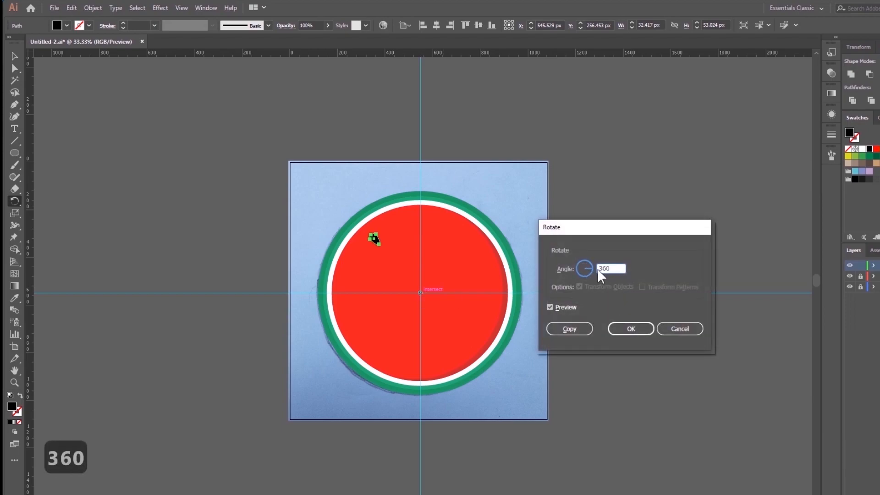
type("/")
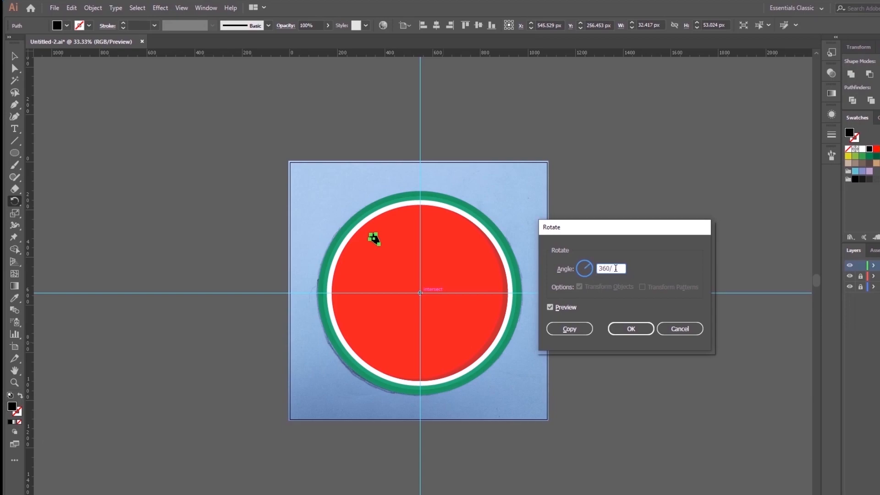
type("19")
left_click(549, 307)
left_click(550, 306)
left_click(550, 306)
left_click(549, 306)
left_click(549, 306)
left_click(549, 306)
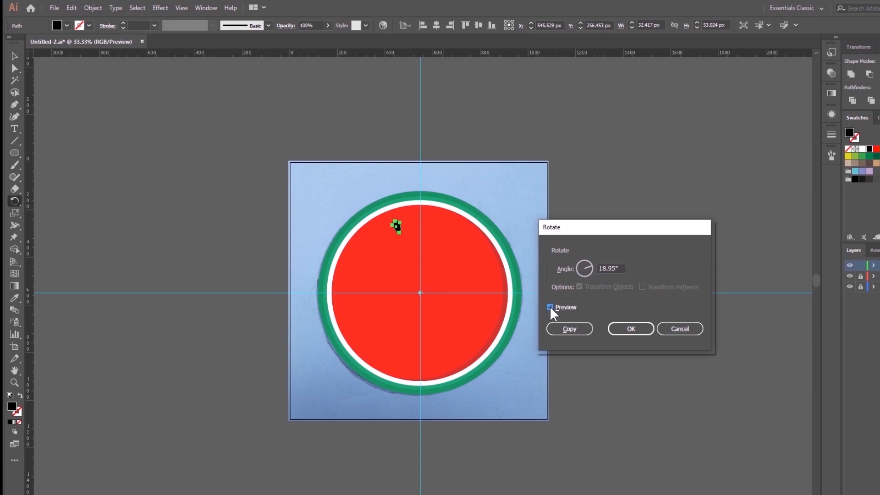
left_click(569, 329)
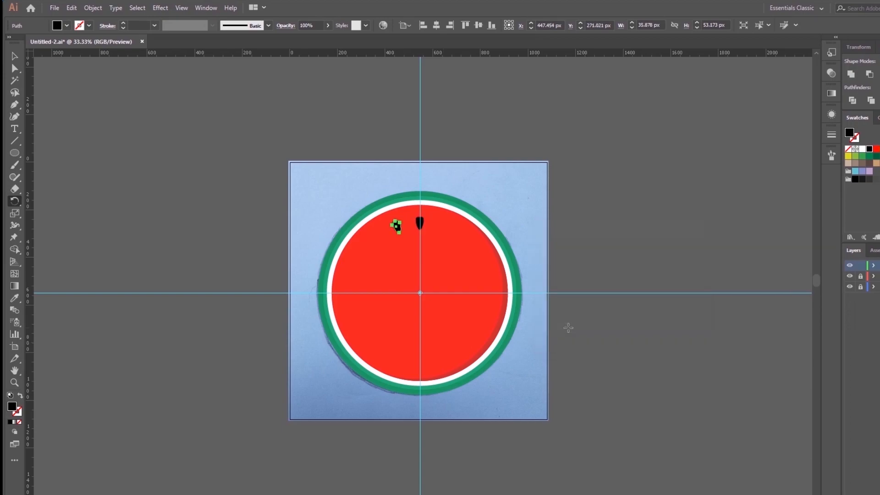
- Repeat the rotated copy until the seeds form a complete ring around the red disc
key("ctrl+d")
key("ctrl+d")
key("ctrl+d")
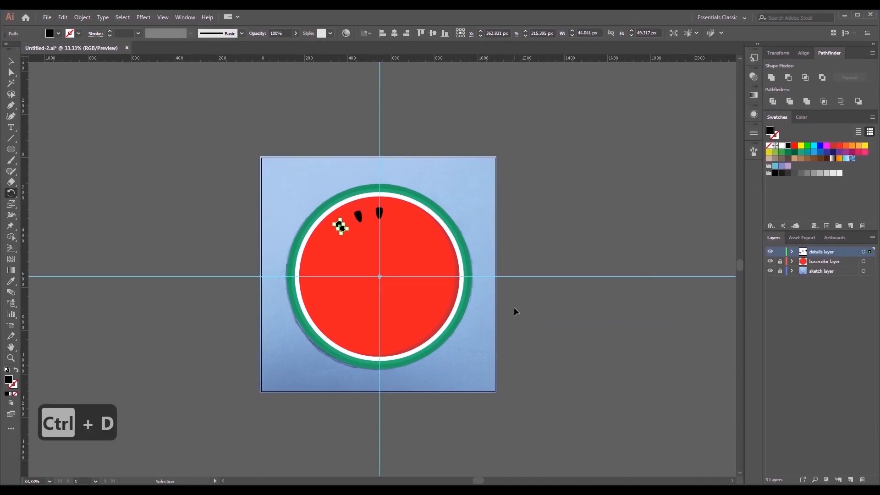
key("ctrl+d")
key("ctrl+d")
key("ctrl+d")
key("ctrl+d")
key("ctrl+d")
key("ctrl+d")
key("ctrl+d")
key("ctrl+d")
key("ctrl+d")
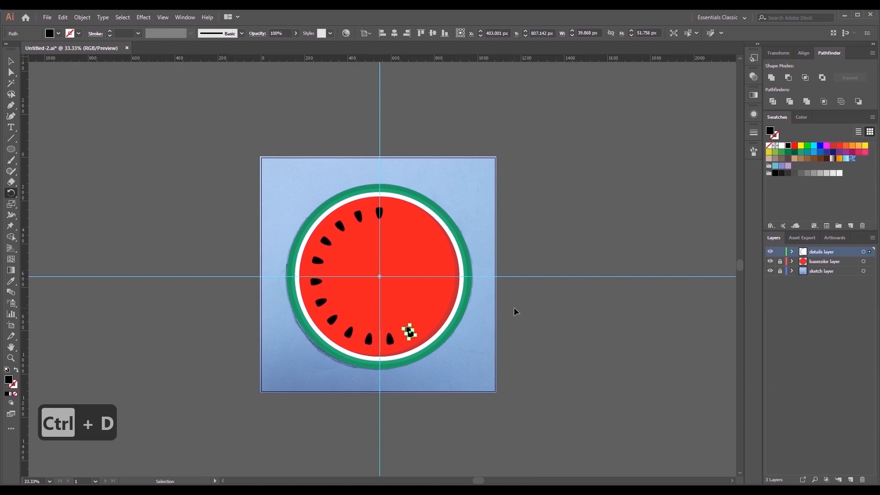
key("ctrl+d")
key("ctrl+d")
key("ctrl+d")
key("ctrl+d")
key("ctrl+d")
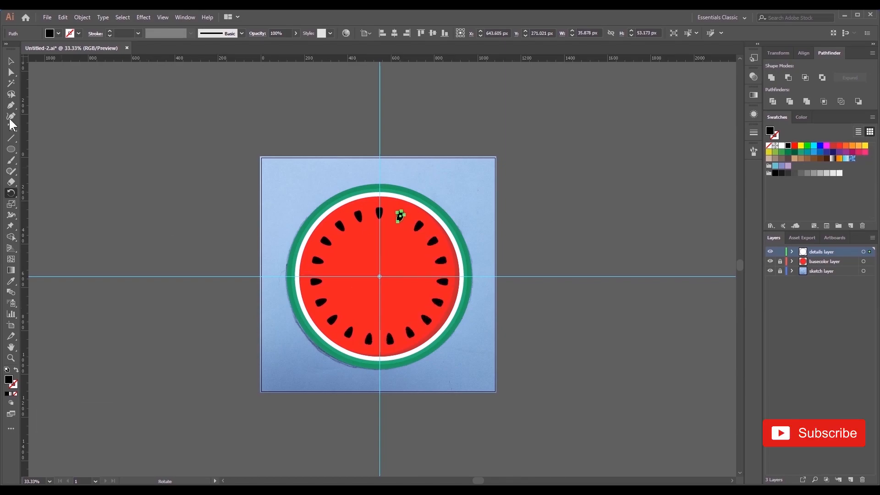
- Deselect the seeds and compare their ring with the sketch by temporarily hiding the basecolor layer
left_click(10, 60)
left_click(227, 176)
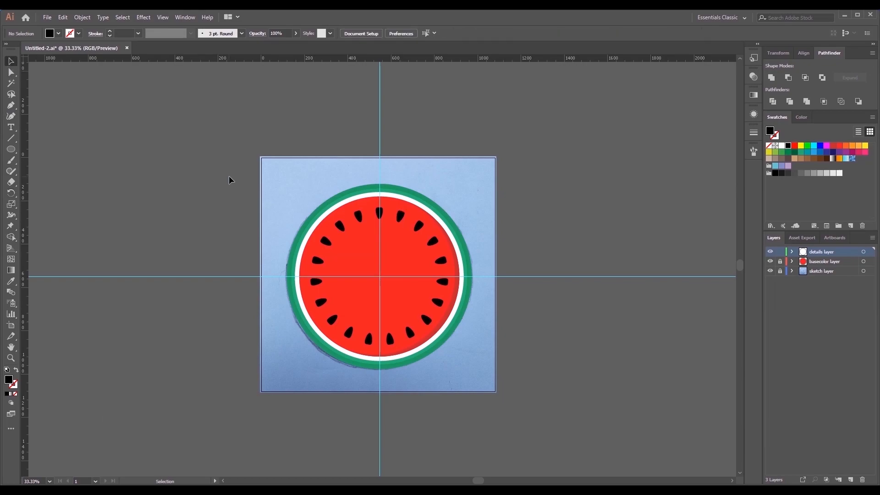
left_click(771, 263)
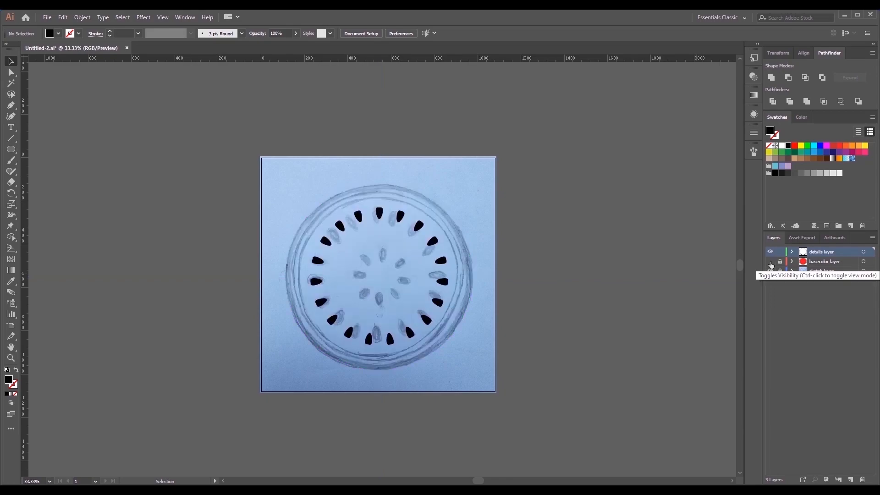
left_click(771, 263)
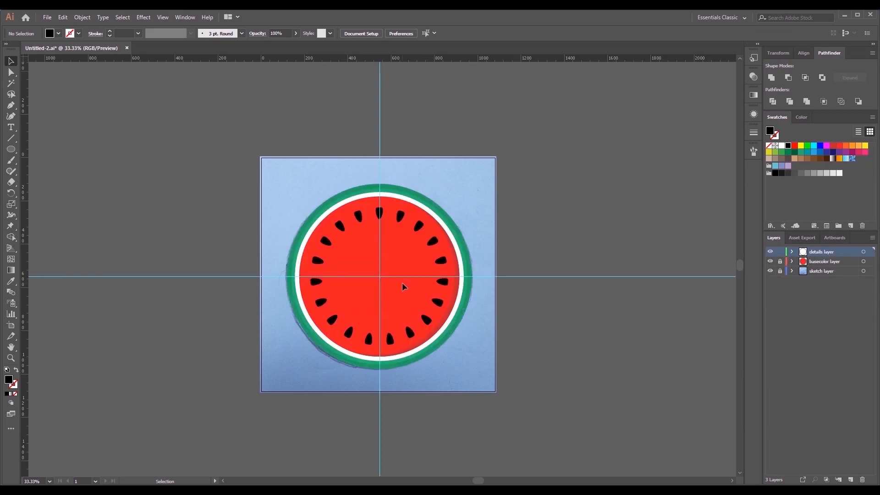
- Duplicate the uppermost seed onto the blue background near the artboard's upper-right corner
scroll(381, 225, "up", 2)
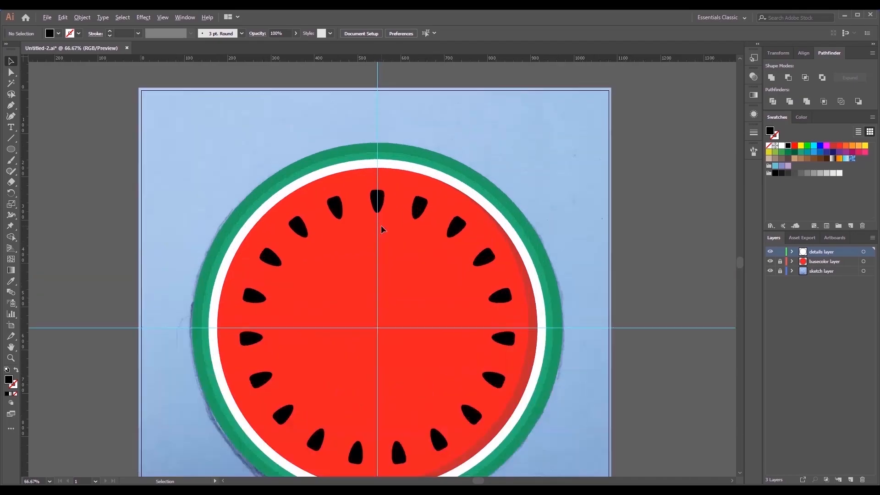
left_click(381, 202)
left_click_drag(381, 202, 576, 160)
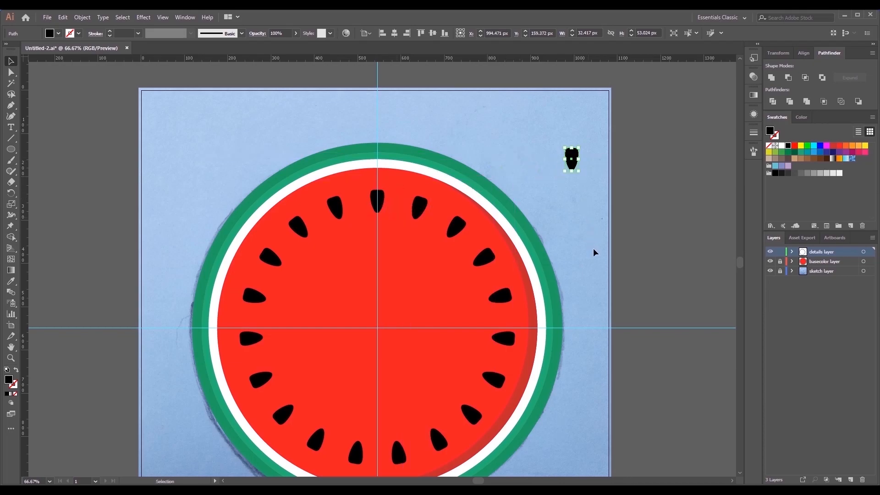
left_click(593, 248)
- Group all the seeds of the outer ring, leaving the spare seed out, and deselect them
scroll(593, 248, "down", 2)
left_click_drag(318, 191, 565, 401)
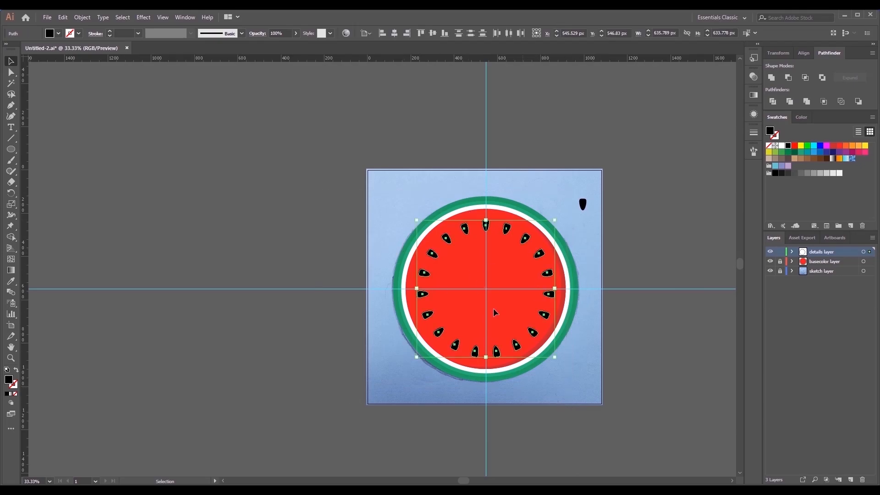
left_click(82, 19)
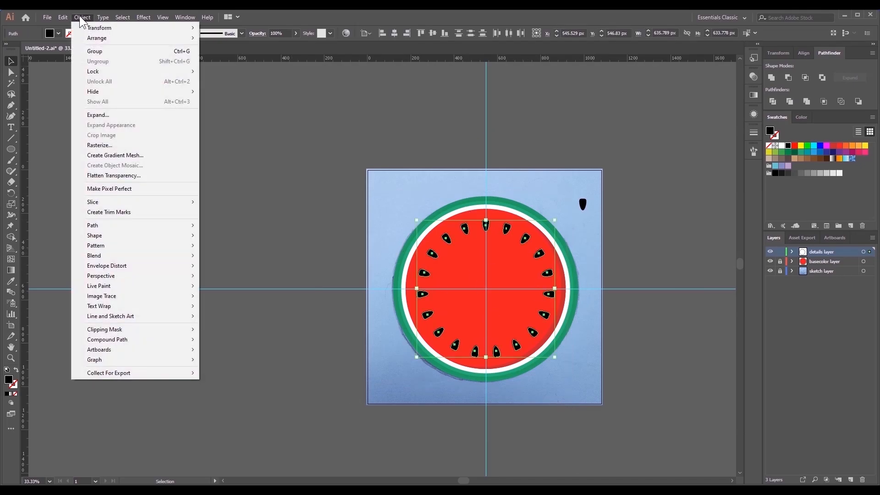
left_click(97, 51)
left_click(516, 272)
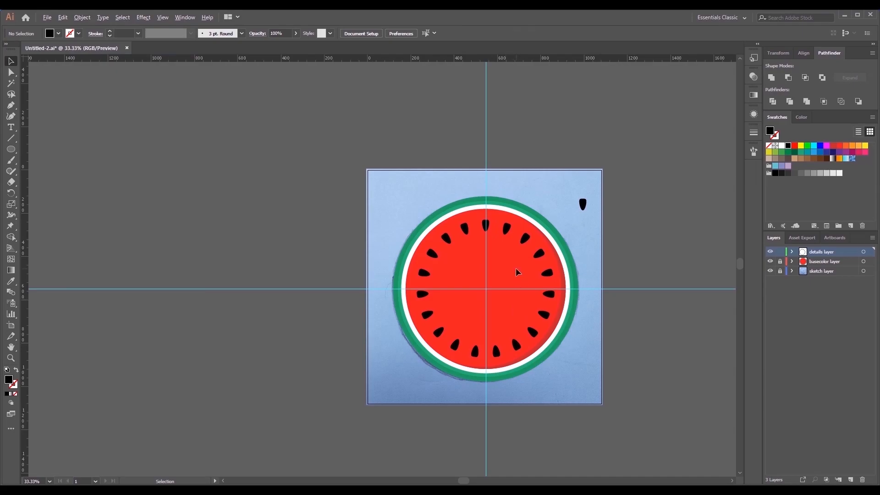
- Move the spare seed onto the vertical guide below the uppermost seed and scale it down to about 29 × 47 px
scroll(516, 268, "up", 2)
left_click(650, 138)
left_click_drag(650, 137, 466, 220)
scroll(456, 231, "up", 2)
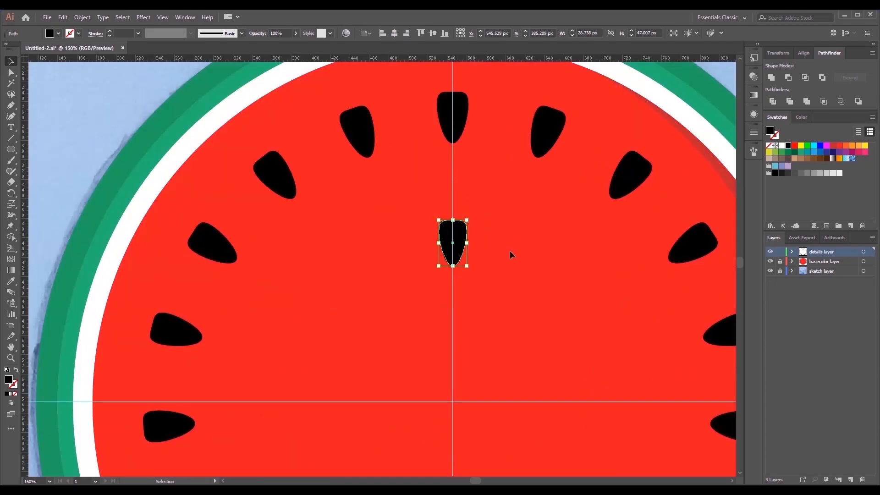
left_click(510, 251)
- Return the inner seed to its full size of about 32 × 53 px, centred on the vertical guide
scroll(510, 250, "down", 1)
scroll(510, 251, "down", 1)
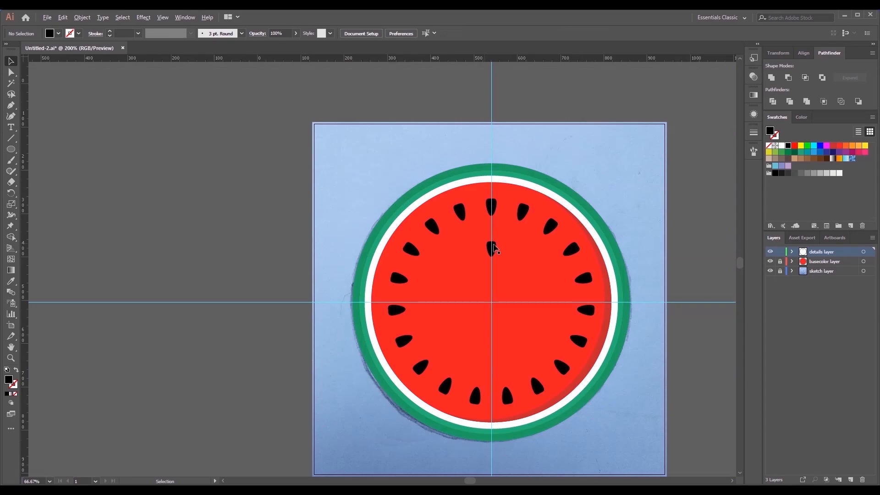
scroll(494, 248, "up", 5)
left_click(527, 254)
key("space")
left_click_drag(527, 253, 465, 207)
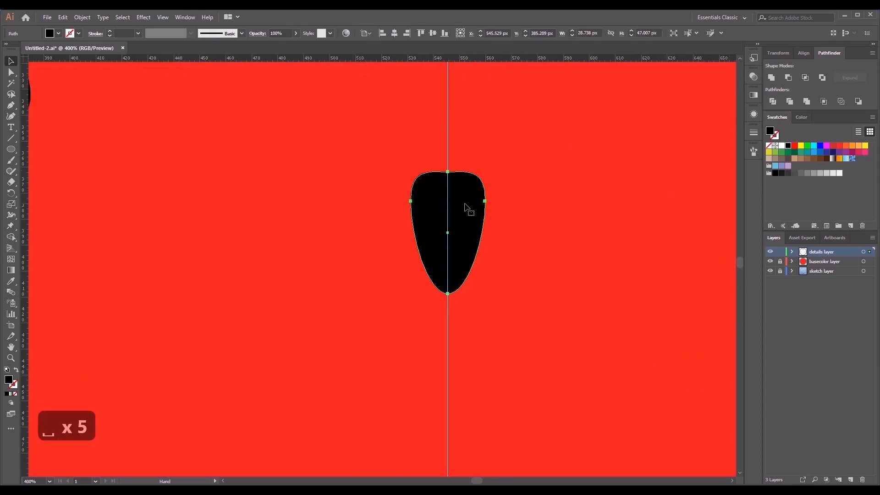
scroll(474, 238, "down", 5)
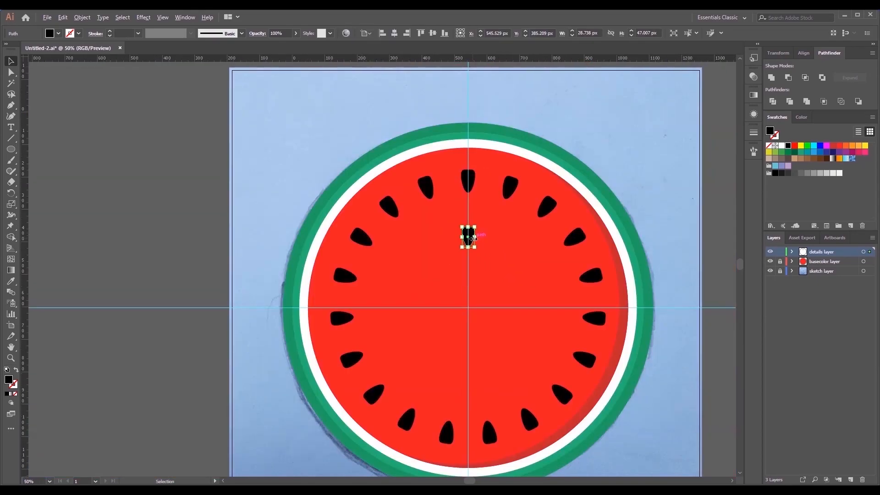
scroll(473, 238, "down", 2)
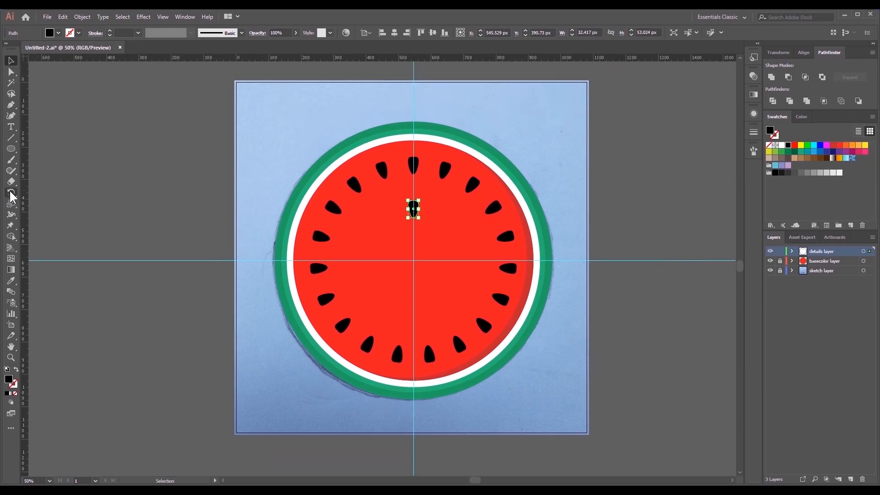
- Create a rotated copy of the inner seed at an angle of 360/9 degrees around the intersection of the guides
left_click(11, 191)
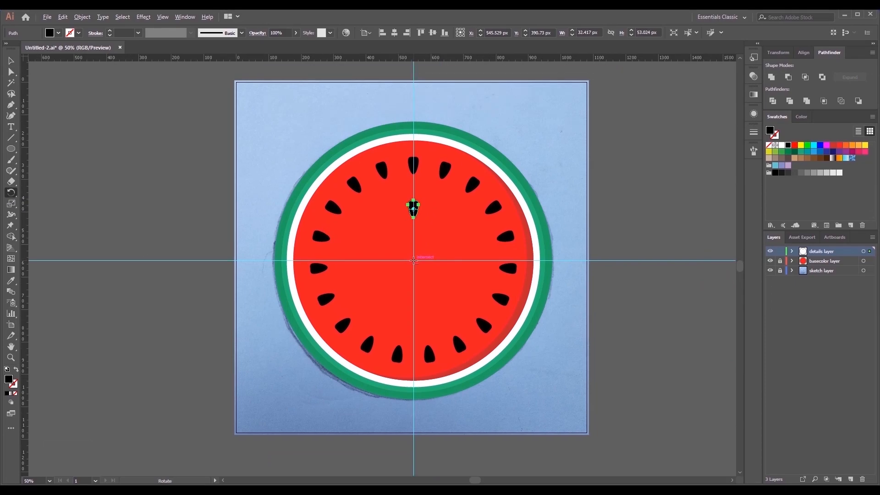
left_click(413, 260, "alt")
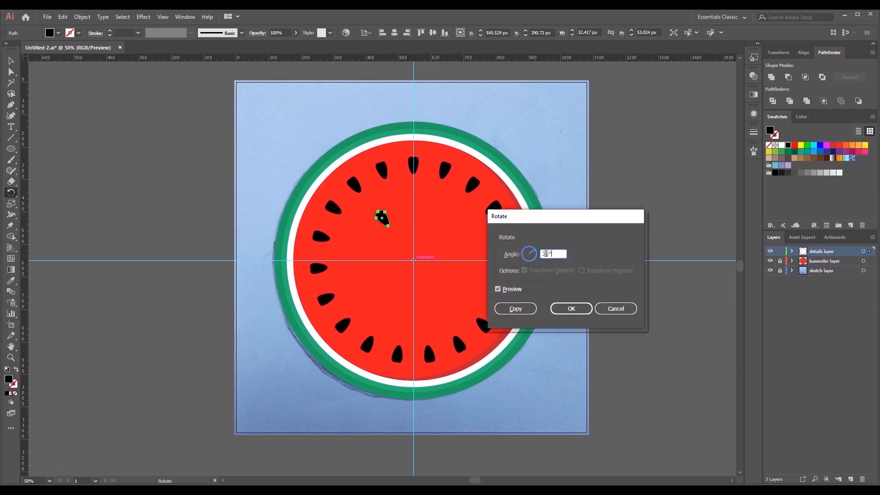
type("360")
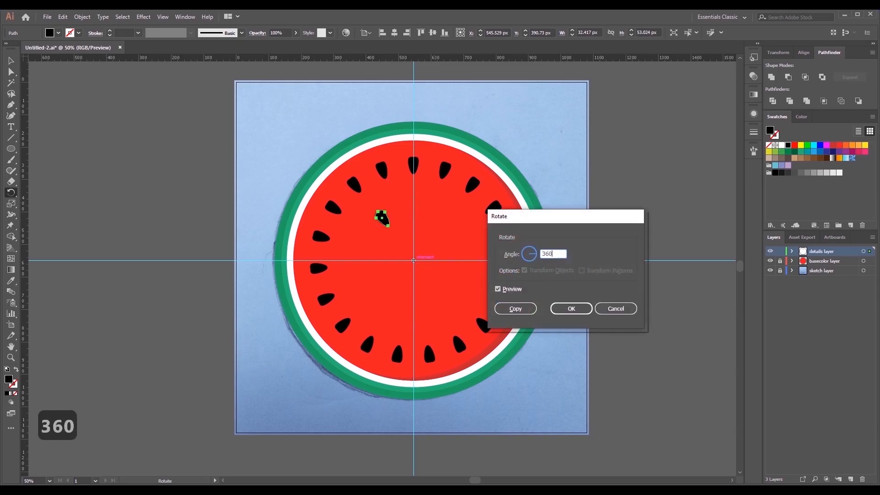
type("/9")
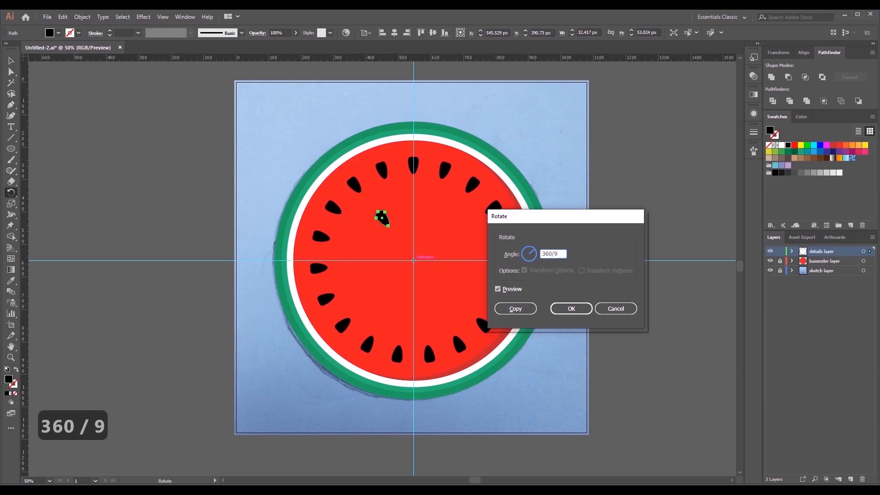
left_click(499, 289)
left_click(499, 289)
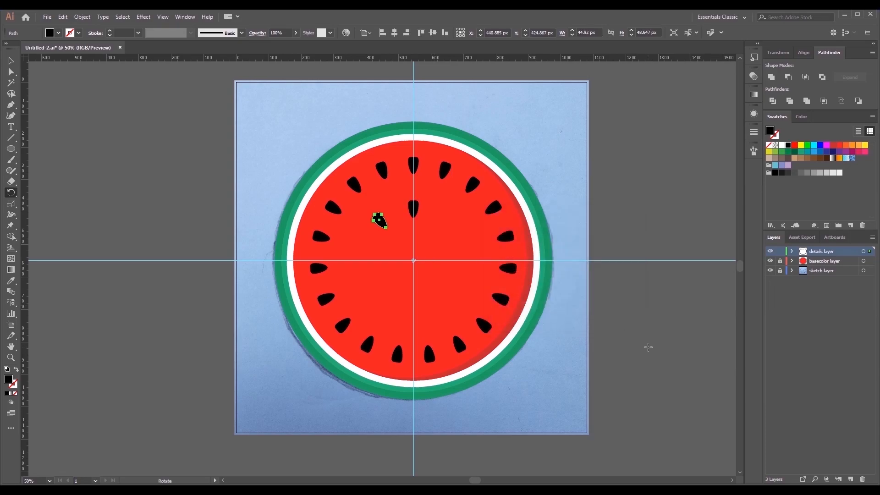
- Repeat the rotated copy until the inner seeds form a complete ring, and deselect them
key("ctrl+d")
key("ctrl+d")
key("ctrl+d")
key("ctrl+d")
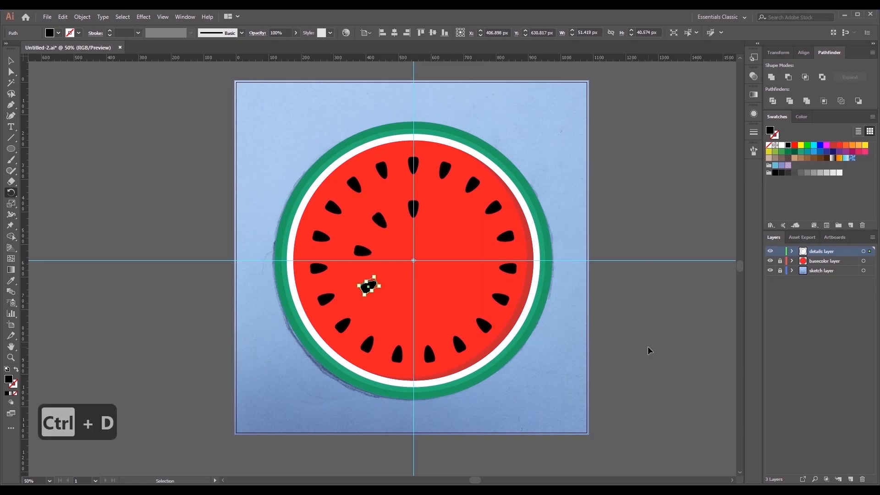
key("ctrl+d")
key("ctrl+d")
key("ctrl+d")
key("r")
left_click(11, 61)
left_click(232, 246)
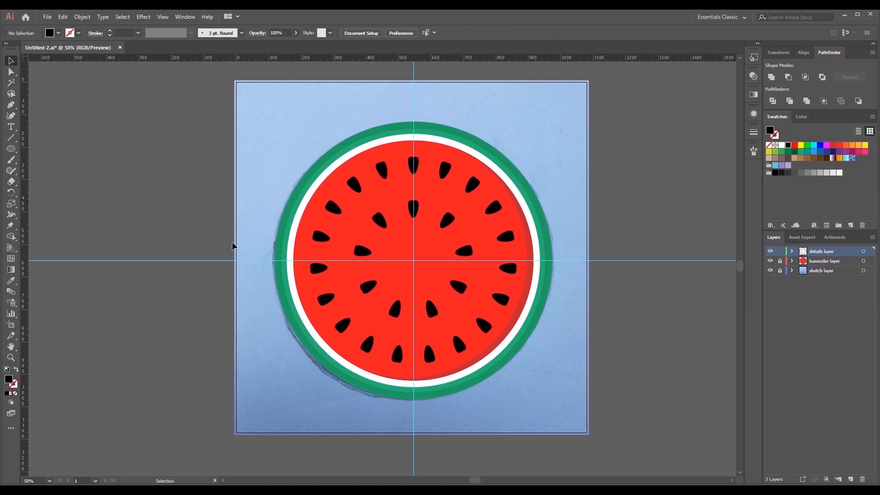
- Select all nine seeds of the inner ring and group them
left_click(379, 221)
left_click(414, 207, "shift")
left_click(447, 221, "shift")
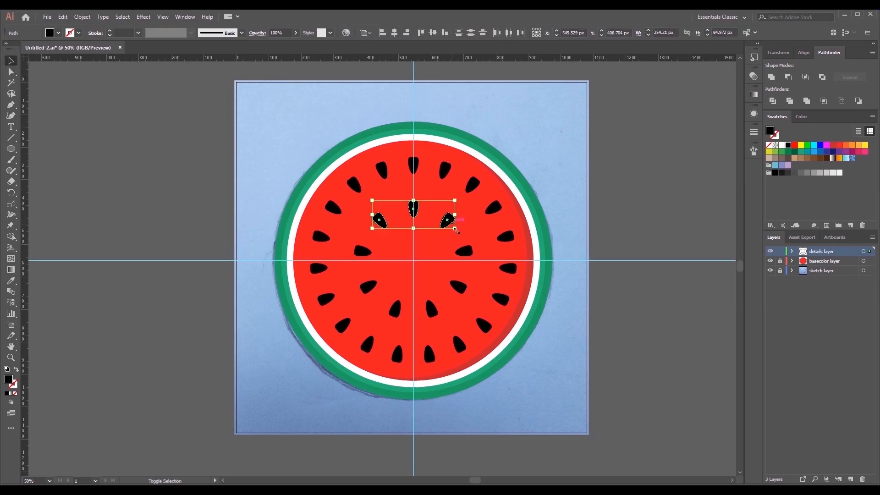
left_click(464, 251, "shift")
left_click(458, 287, "shift")
left_click(431, 309, "shift")
left_click(395, 309, "shift")
left_click(368, 287, "shift")
left_click(363, 251, "shift")
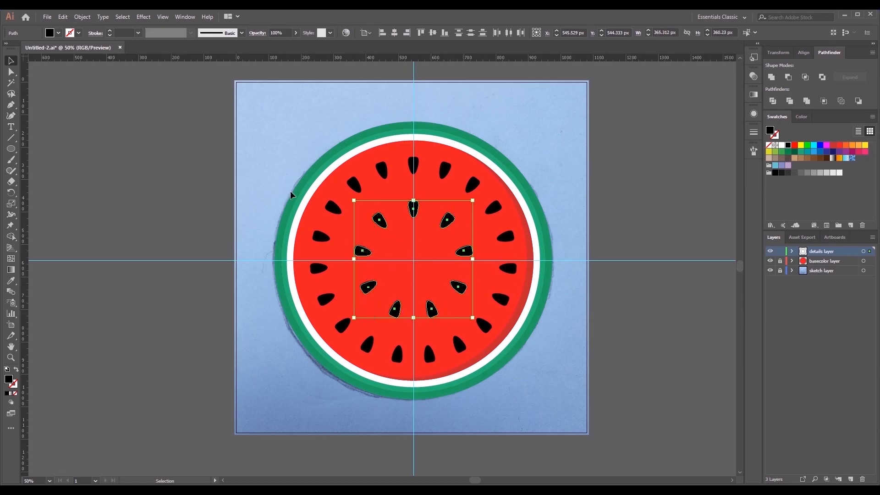
left_click(81, 17)
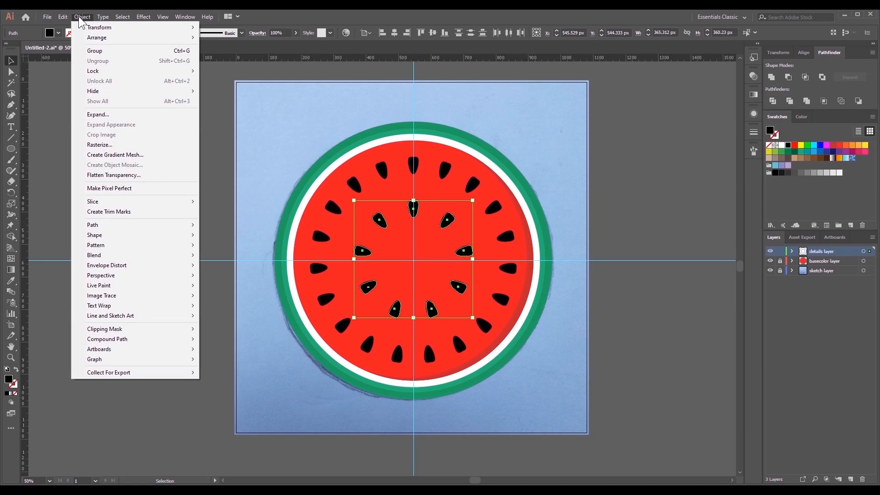
left_click(97, 50)
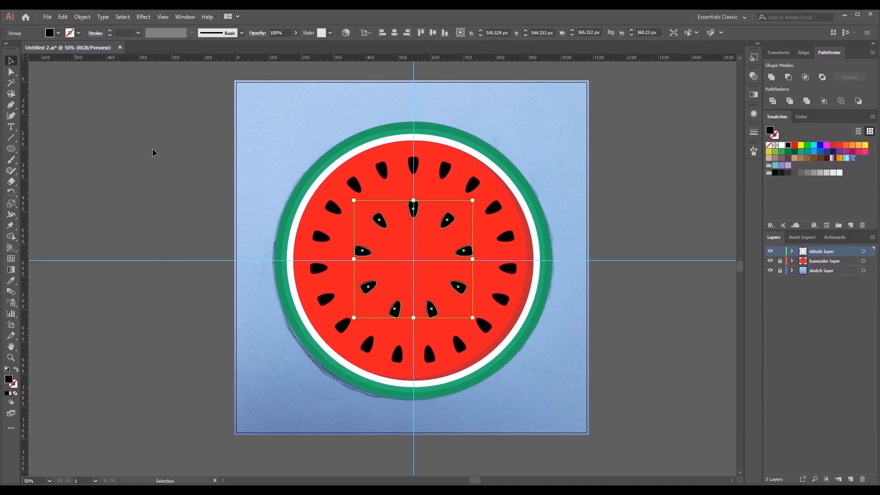